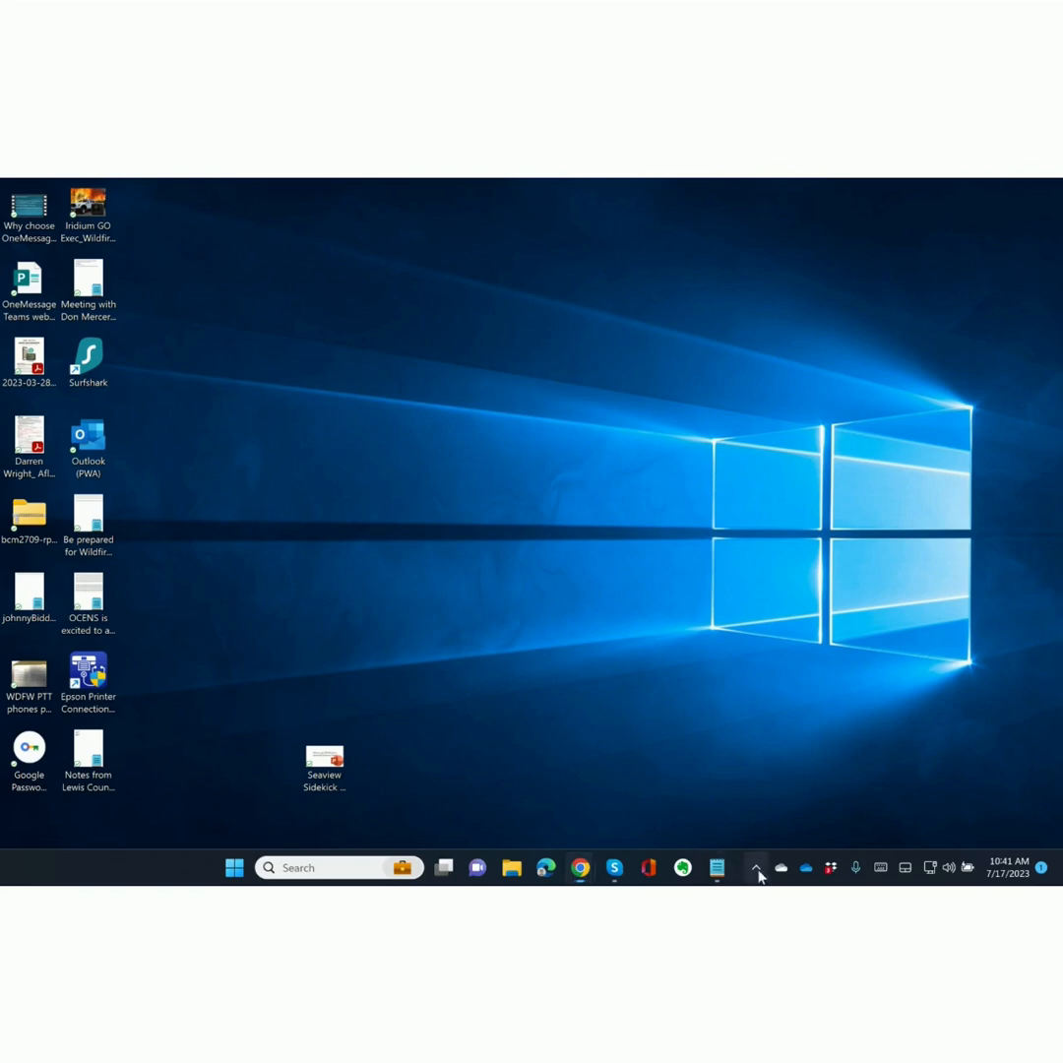
Open OCENSMail from the hidden tray icons to view its completed transfer log.
click(756, 868)
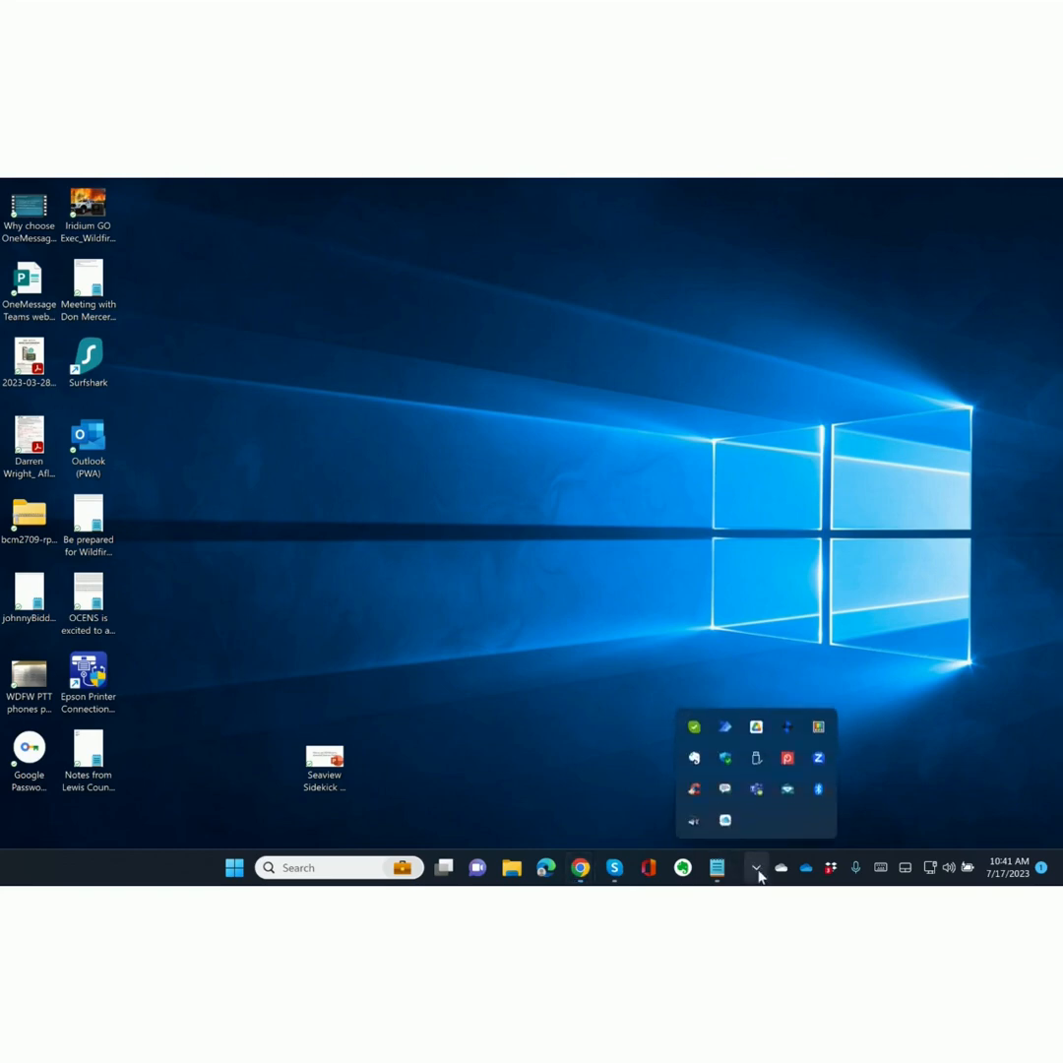
click(788, 791)
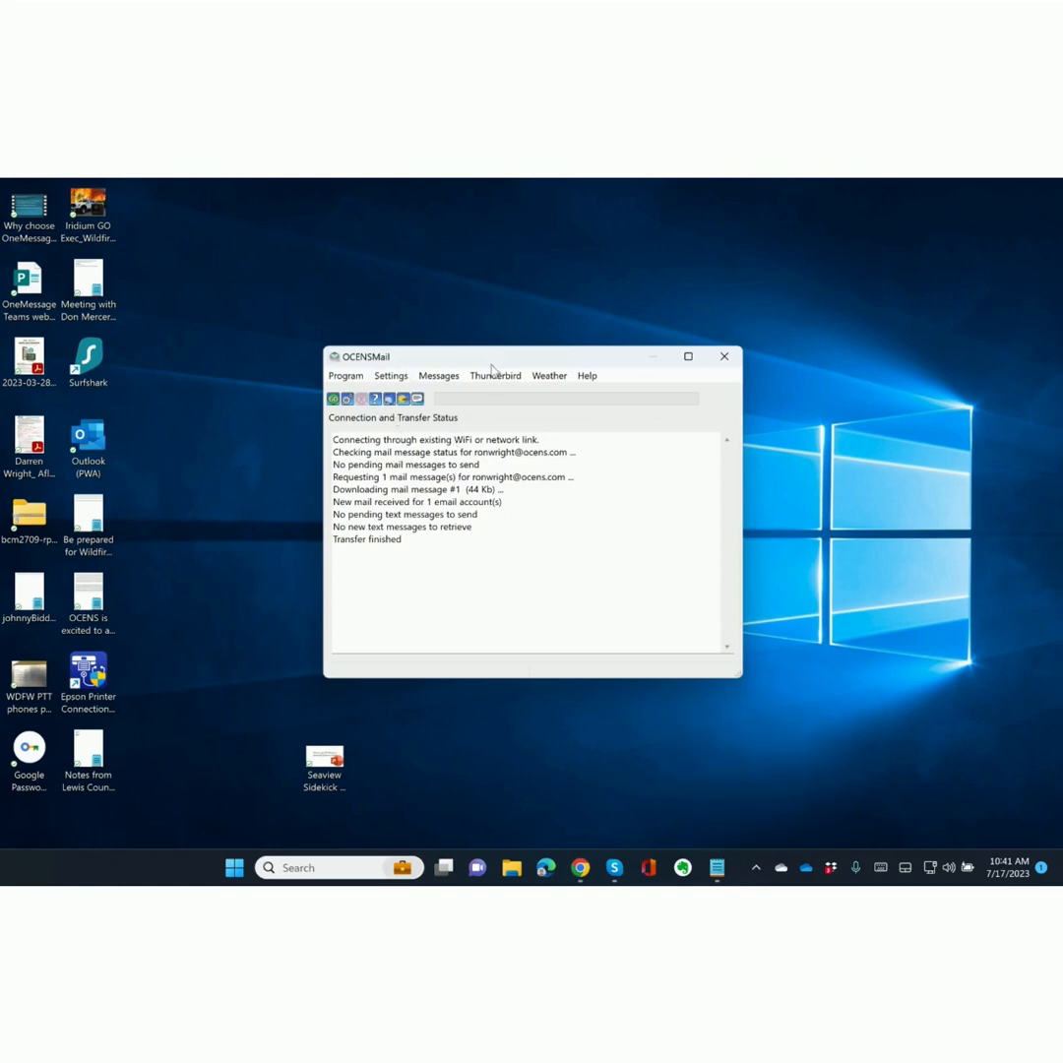
Launch Thunderbird from the OCENSMail toolbar.
click(390, 402)
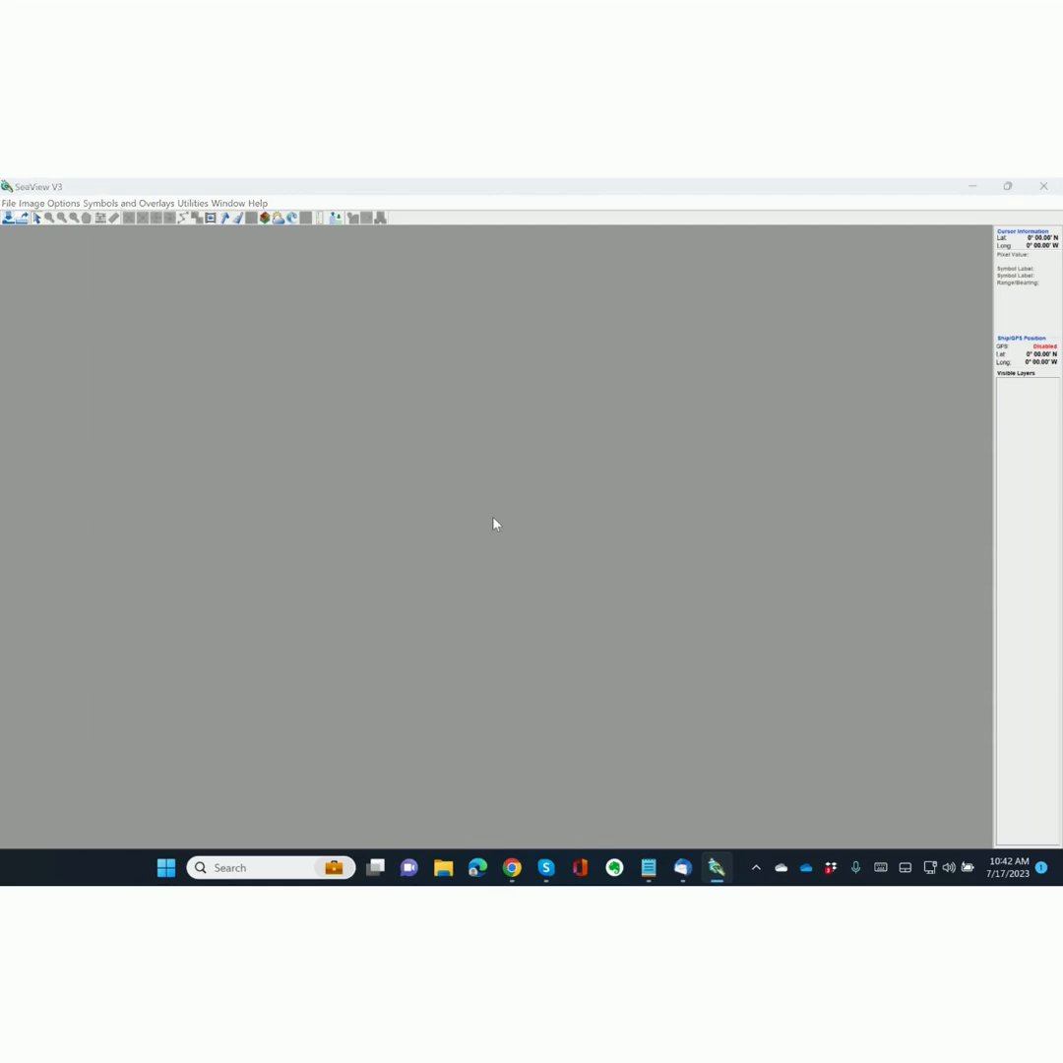
key(alt+Tab)
key(alt+Tab)
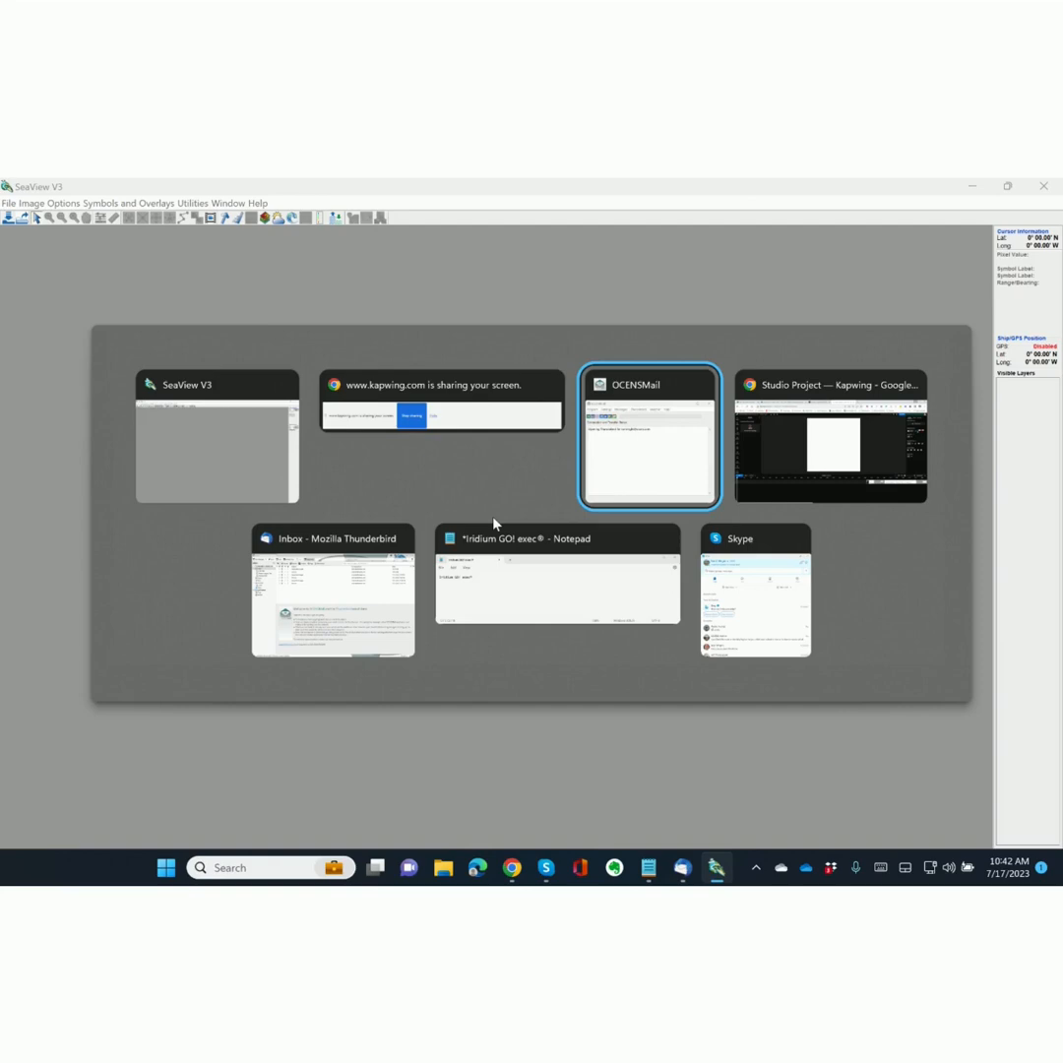
key(alt+Tab)
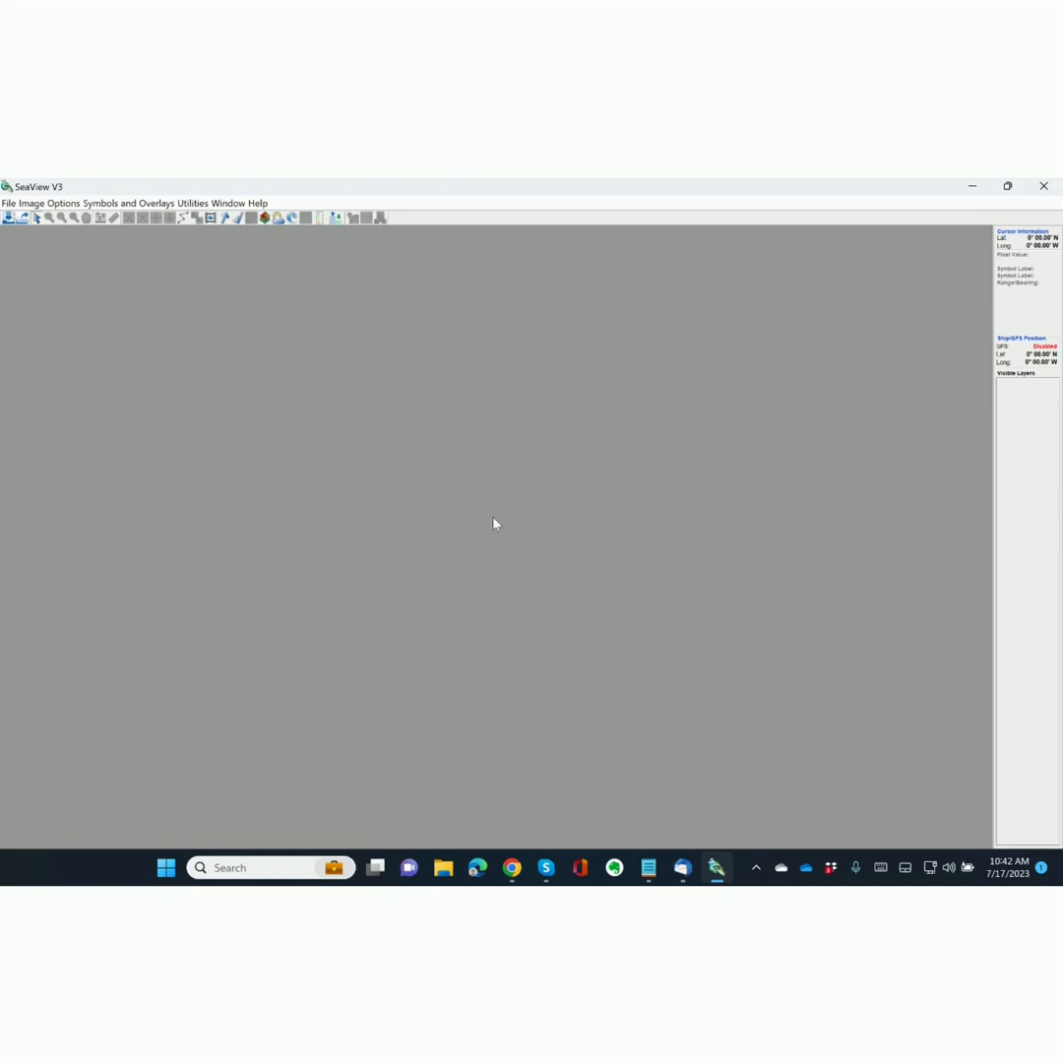
key(alt+Tab)
key(Tab)
key(Tab)
key(Tab)
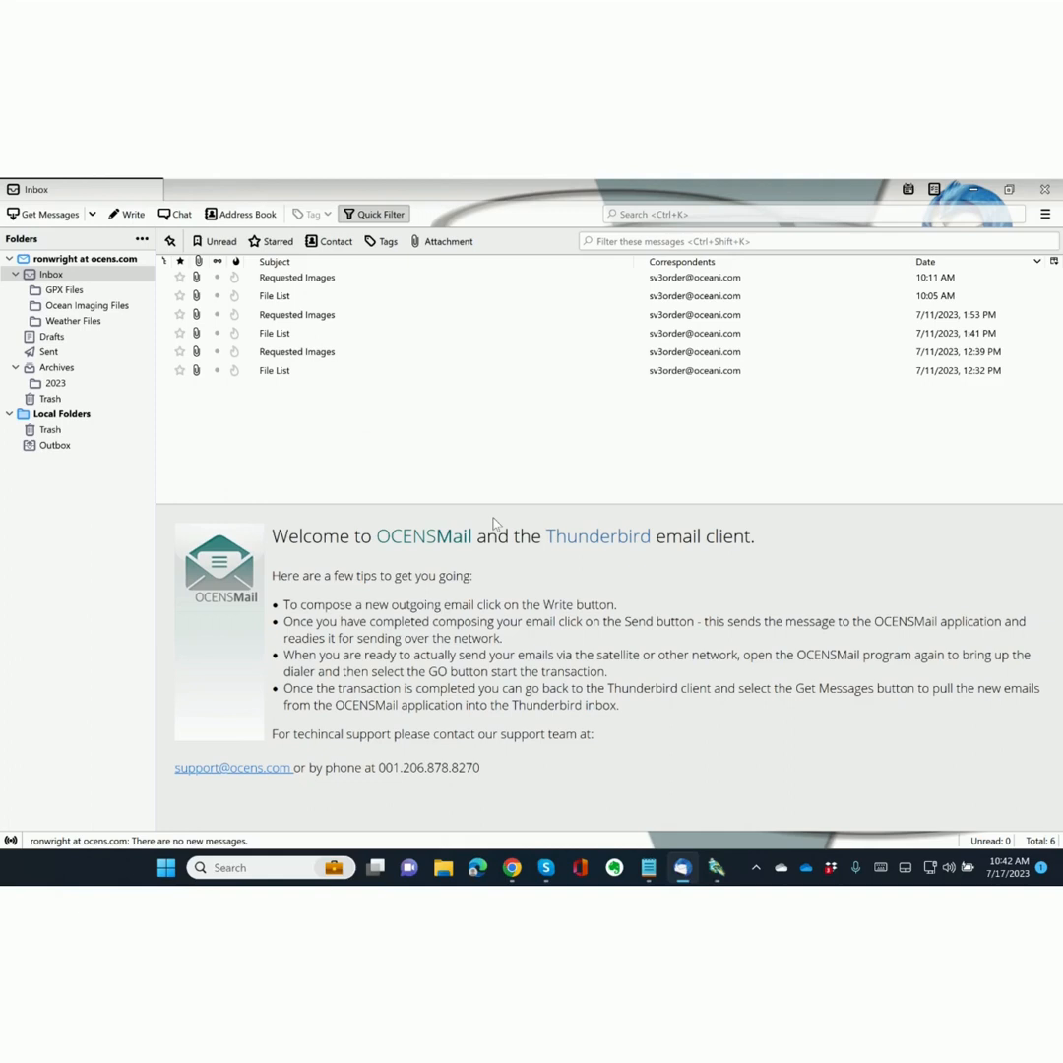
key(alt+Tab)
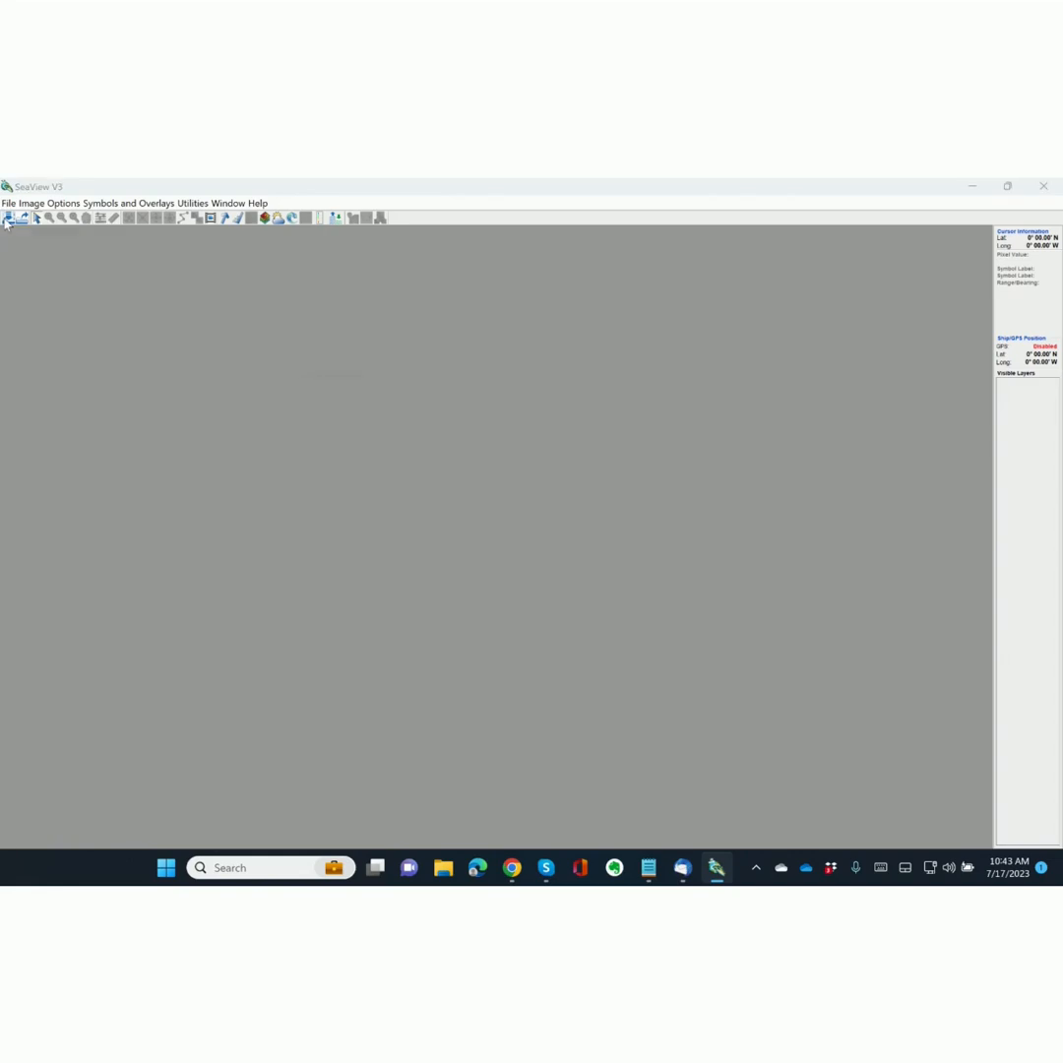
click(8, 218)
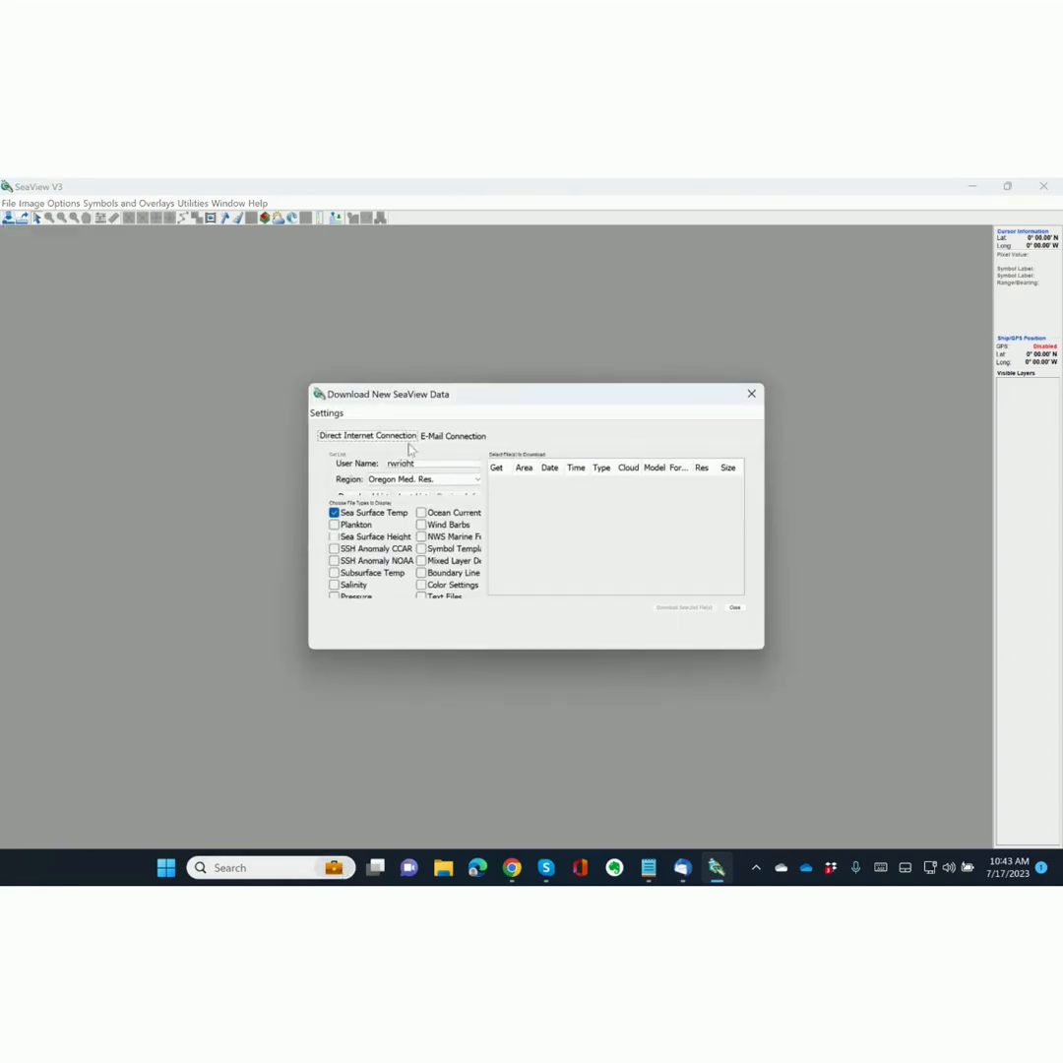
Use the E-Mail Connection option to request a new Sea Surface Temp file list, with arrival alert.
click(449, 435)
click(380, 443)
click(444, 435)
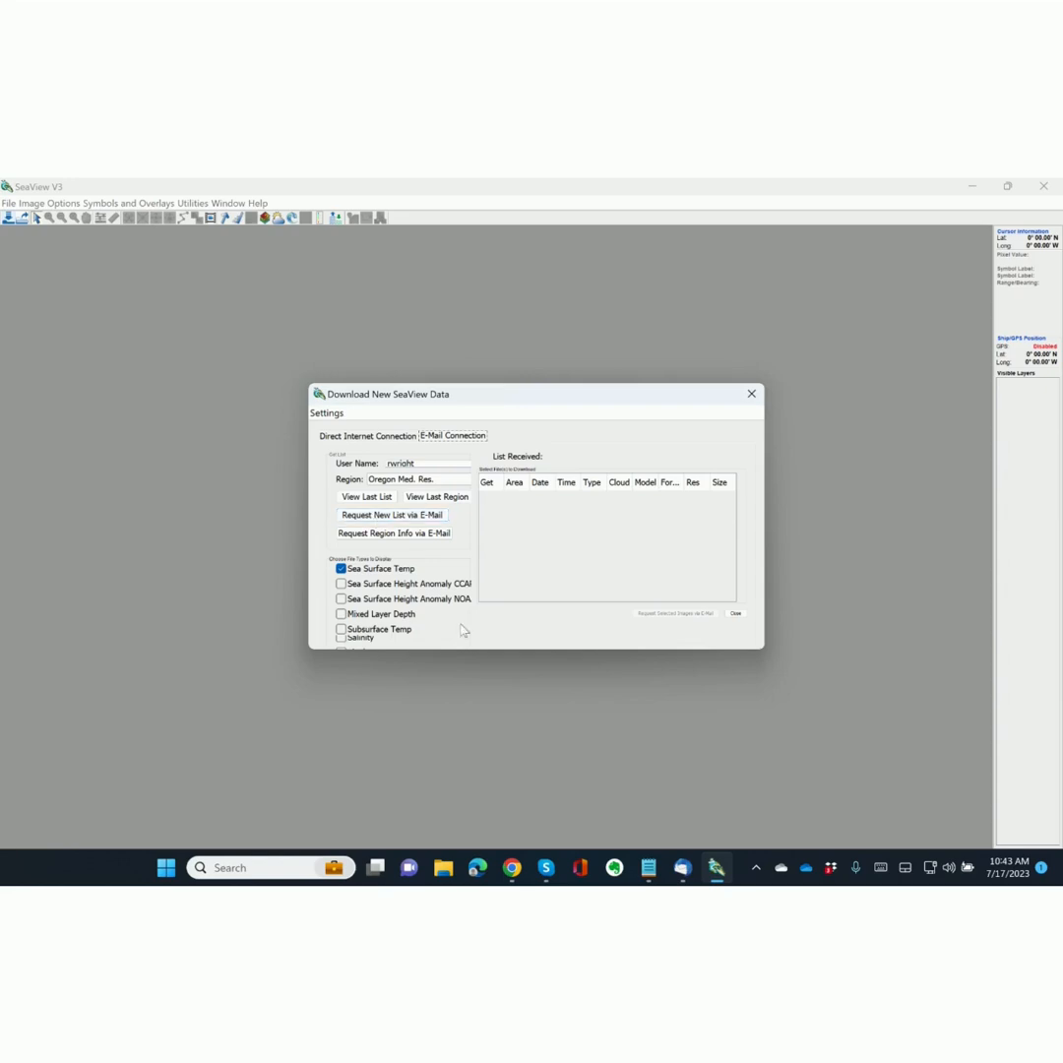
drag(543, 649, 536, 789)
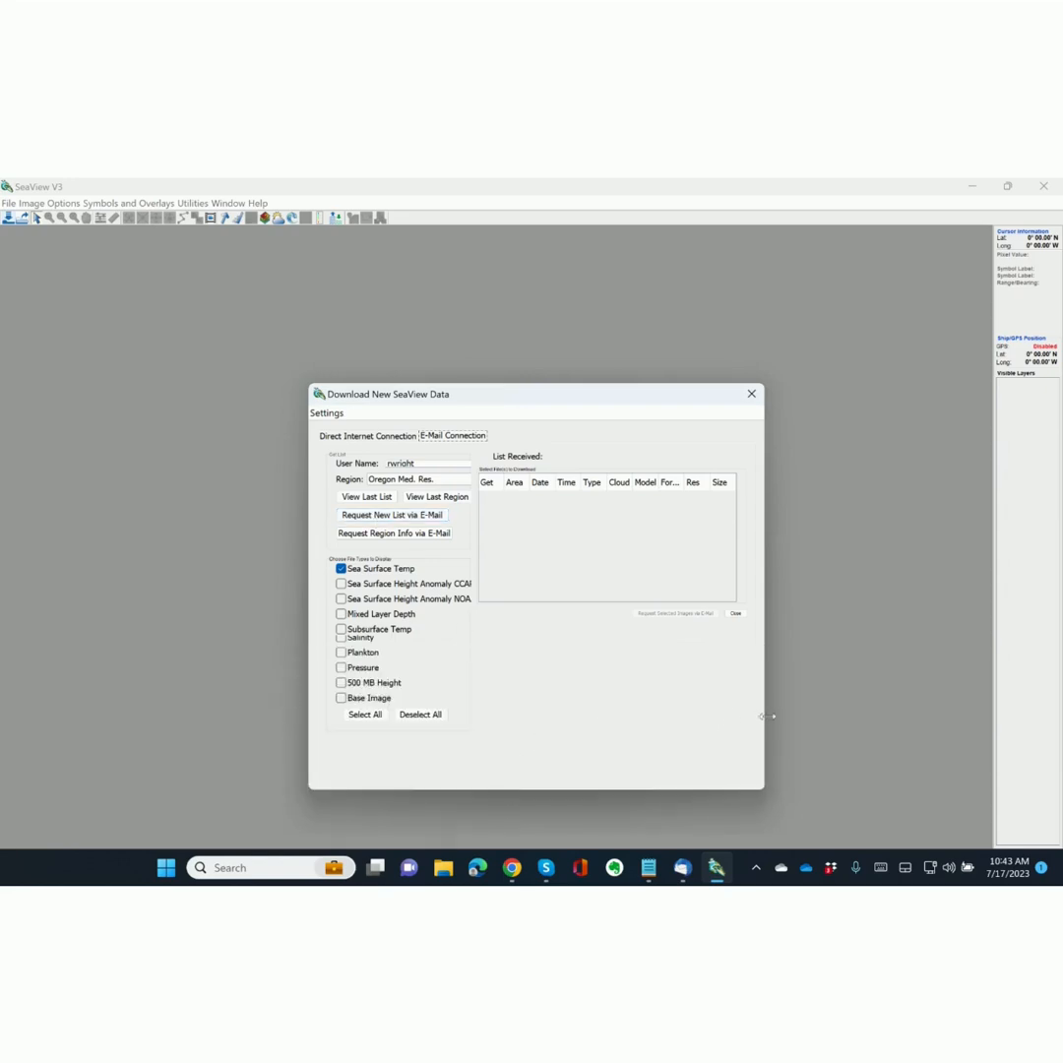
drag(768, 717, 785, 717)
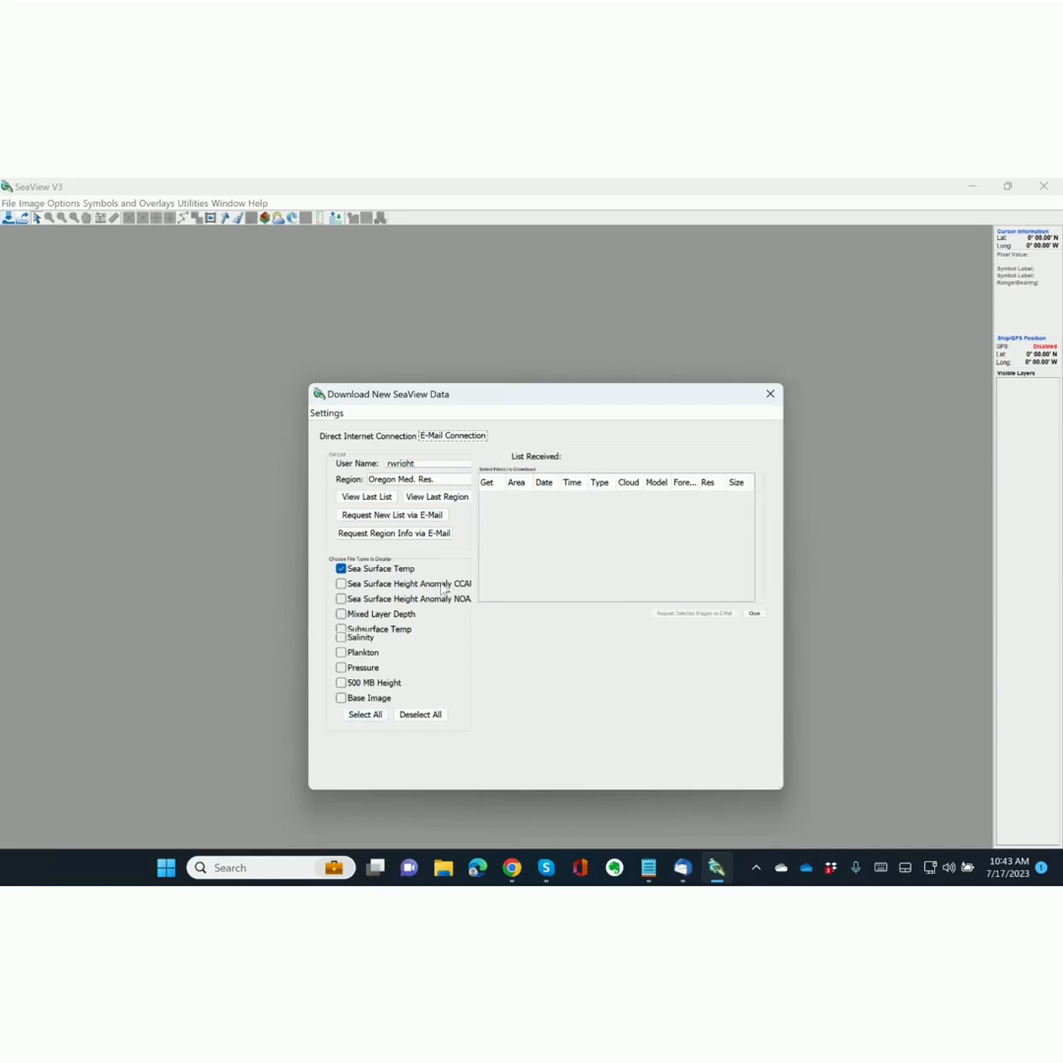
click(375, 522)
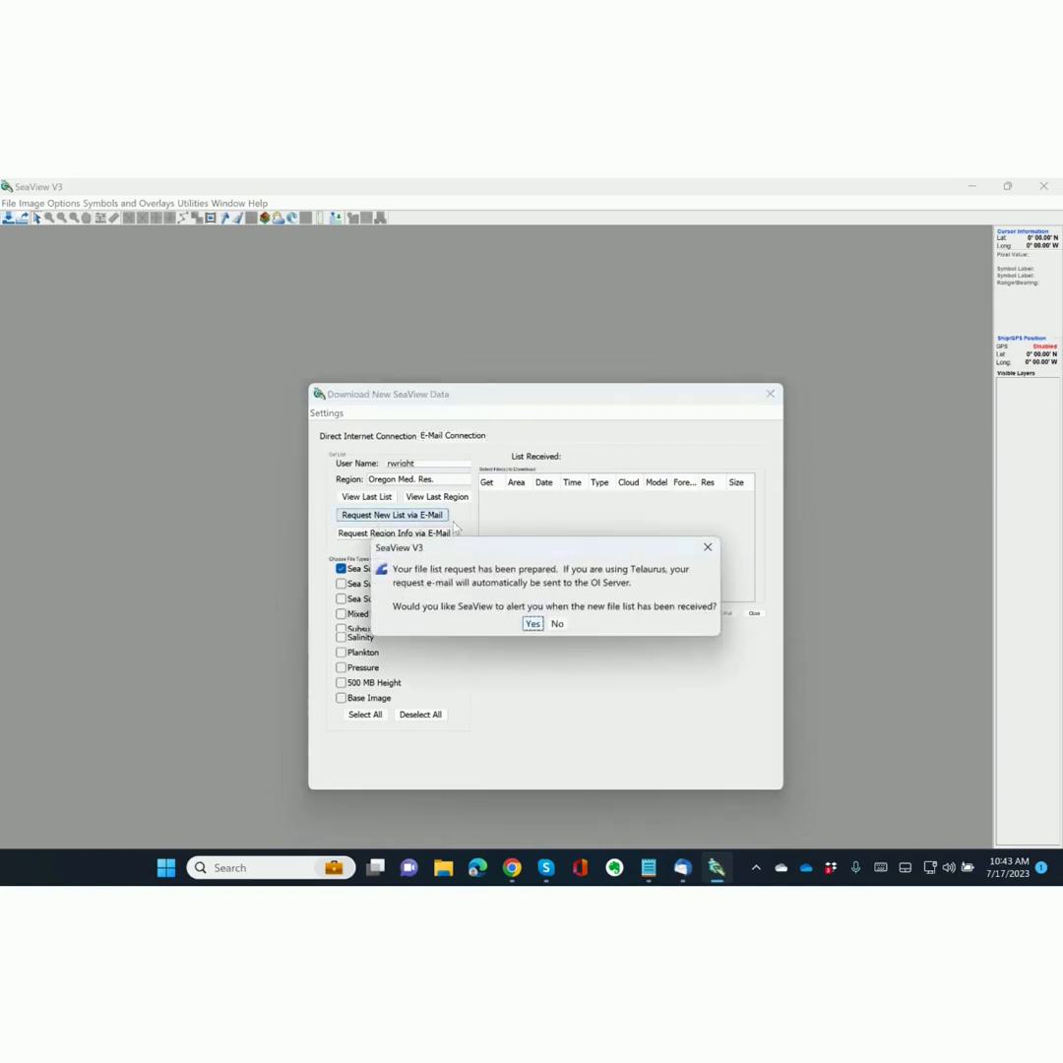
click(533, 625)
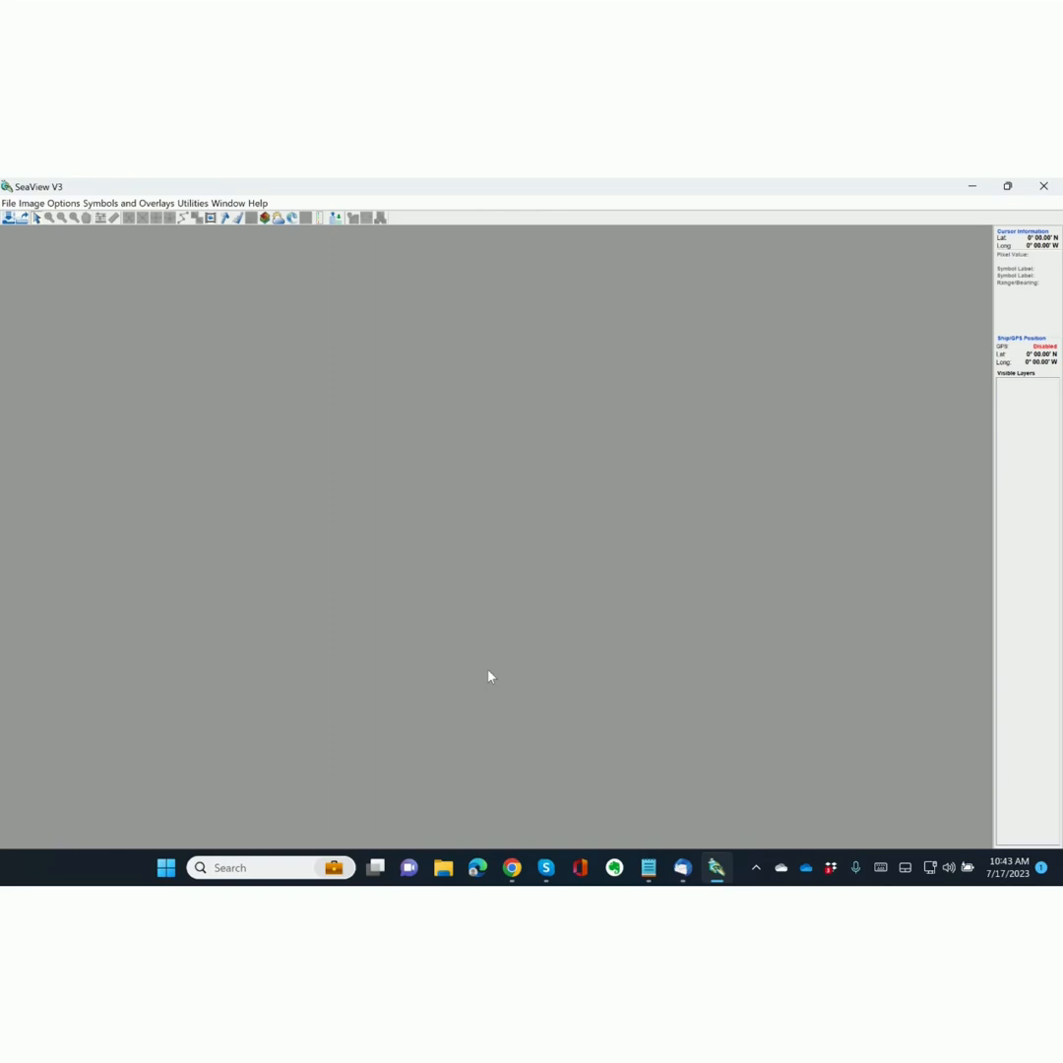
Switch to Thunderbird and start a blank new message.
key(alt+Tab)
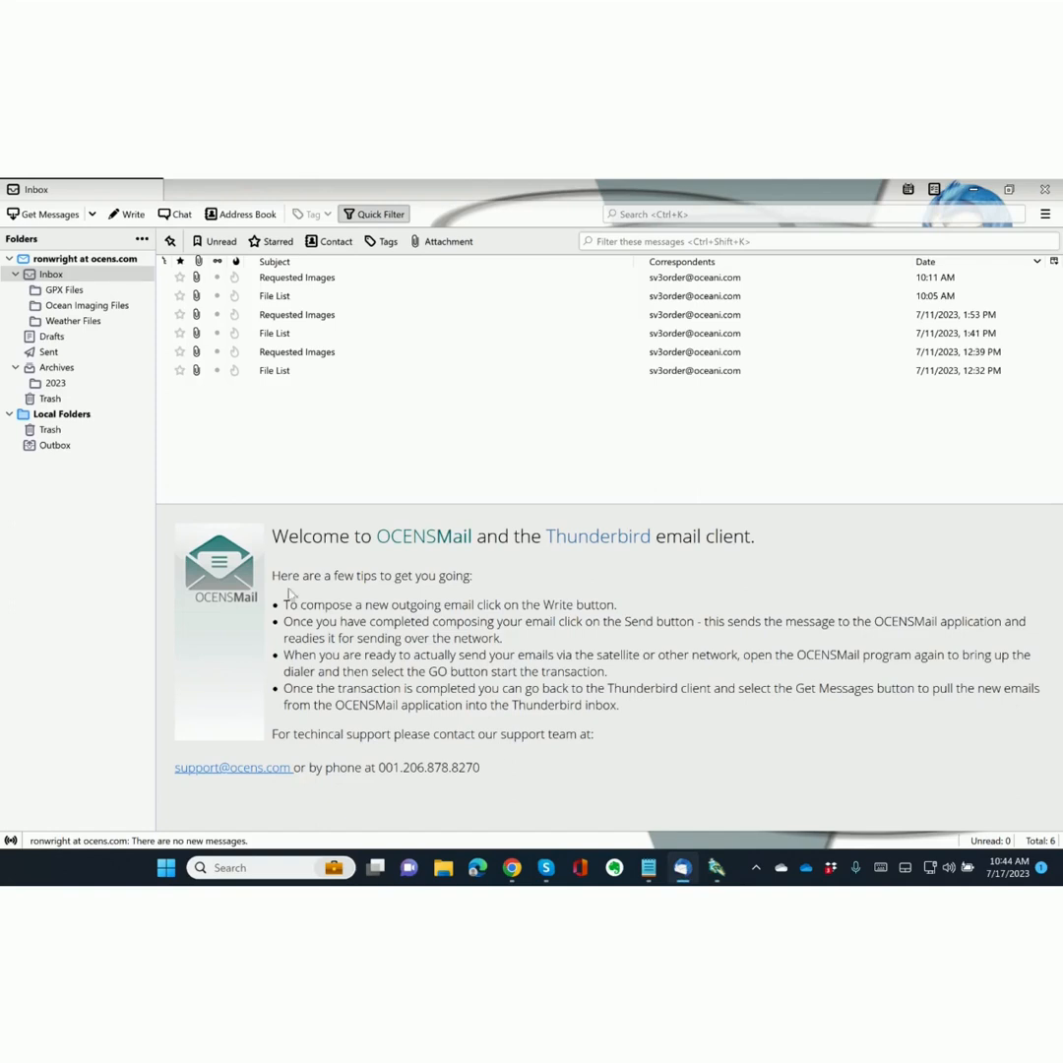
click(125, 214)
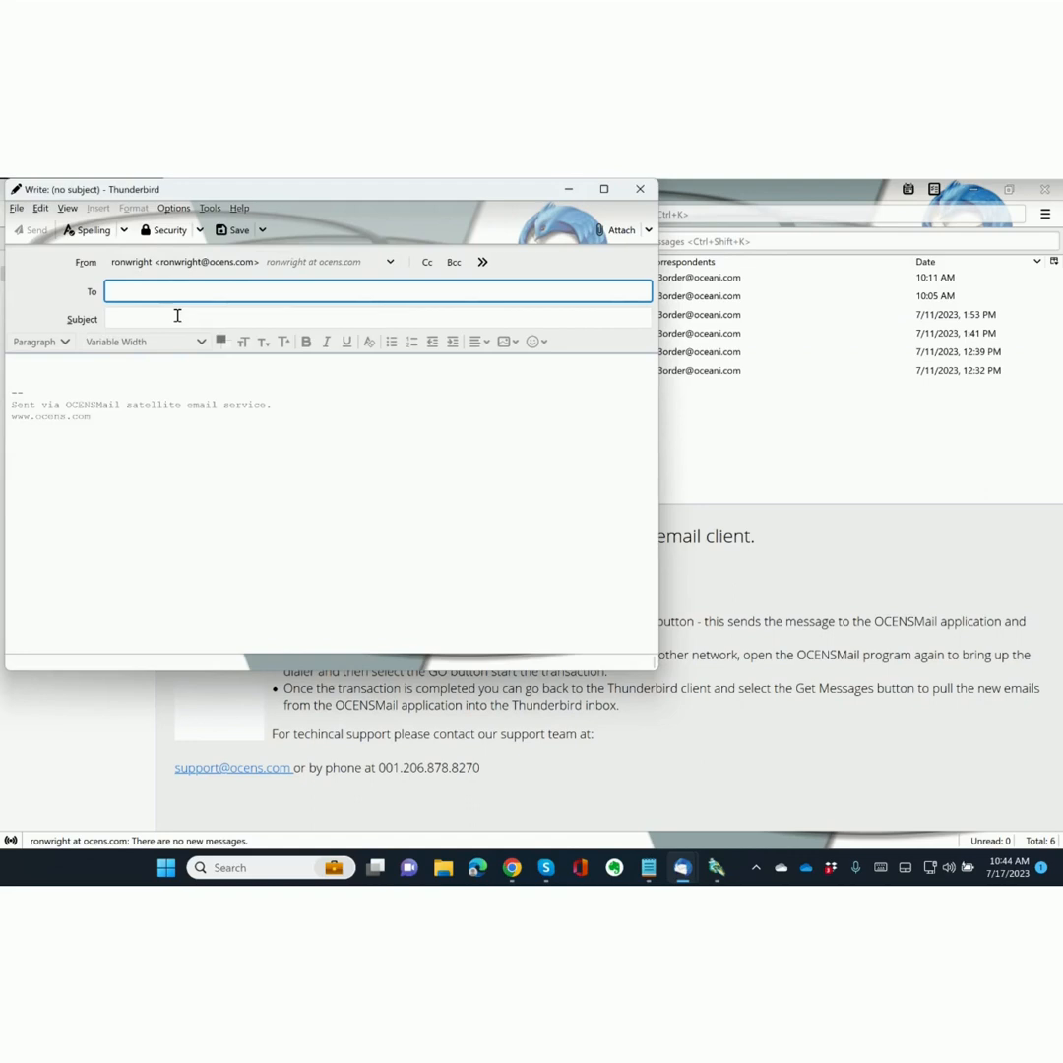
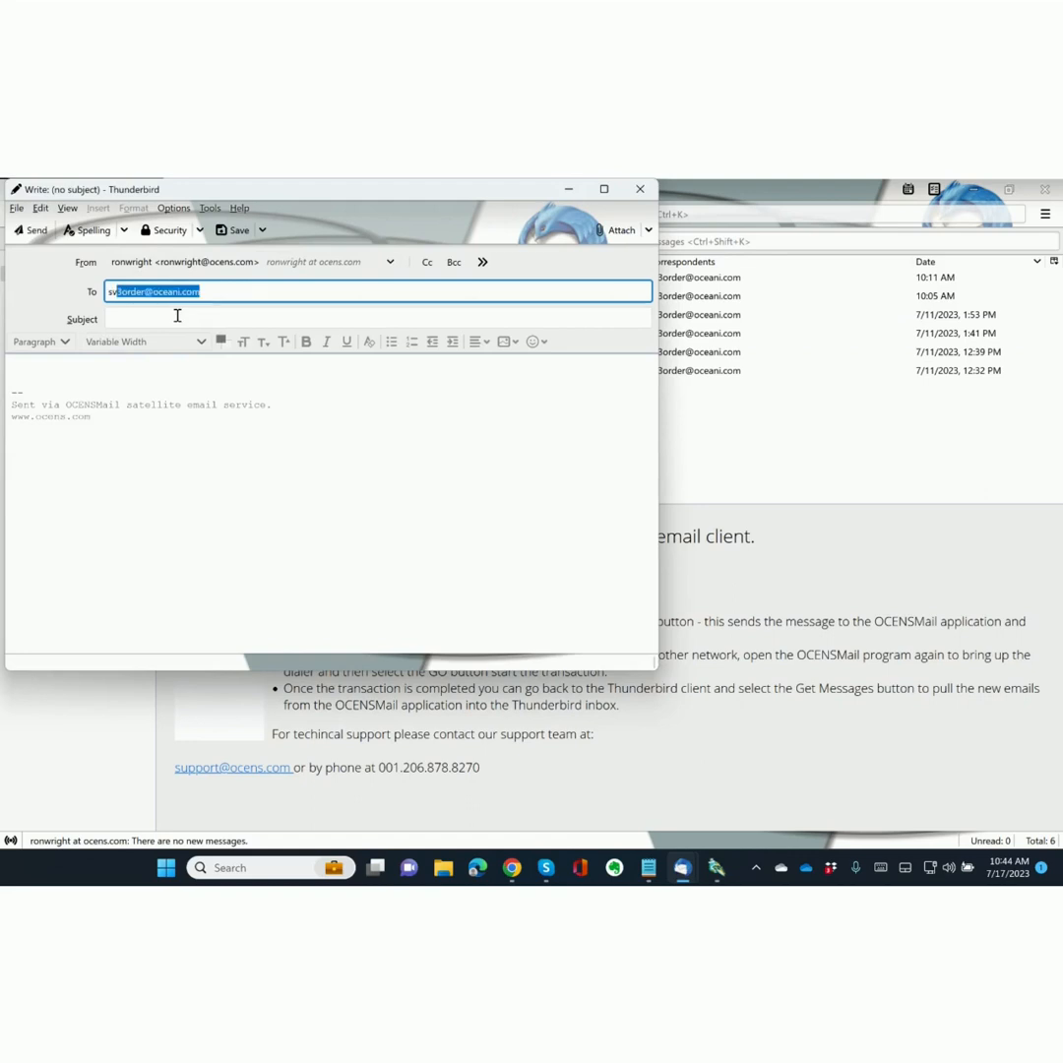
Address the message to the SeaView order service with the subject 'list request'.
key(Return)
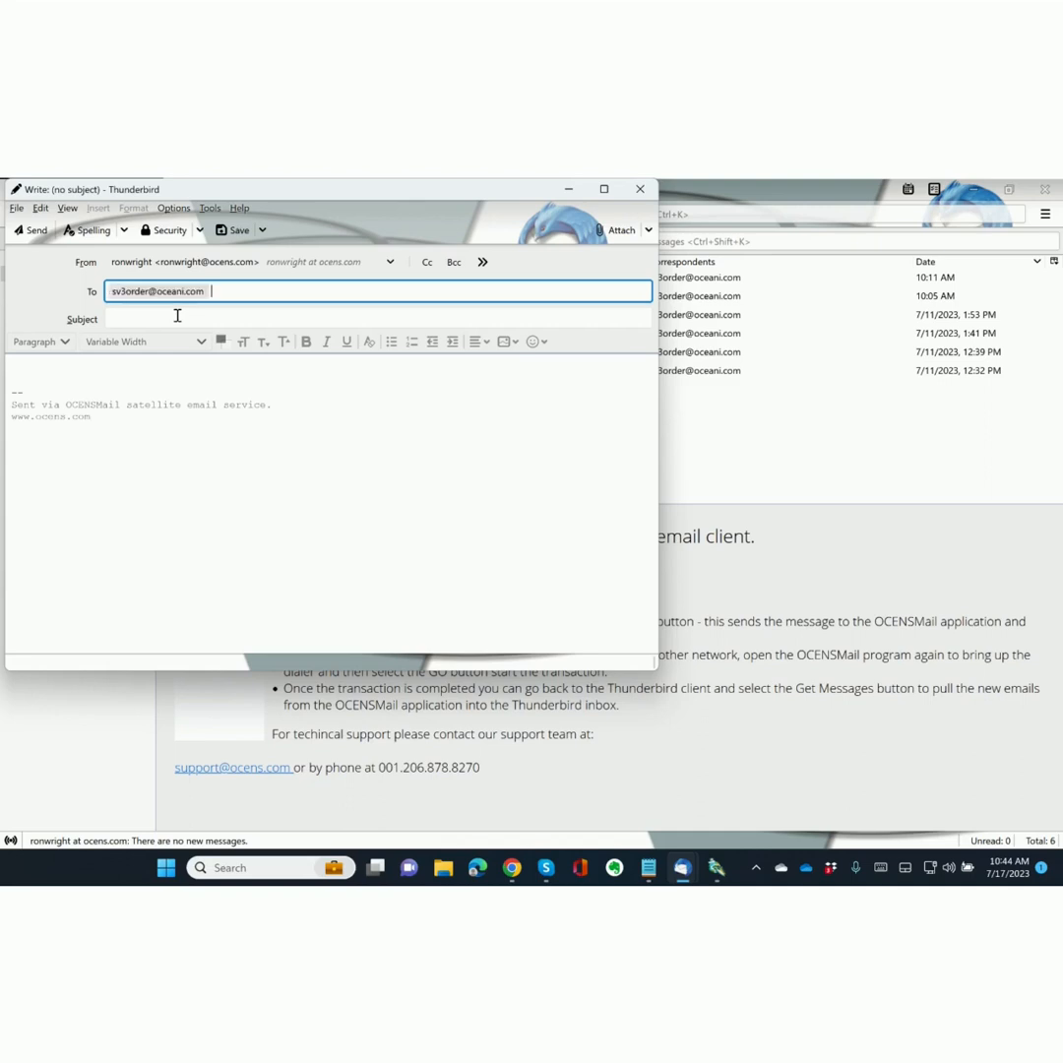
click(177, 315)
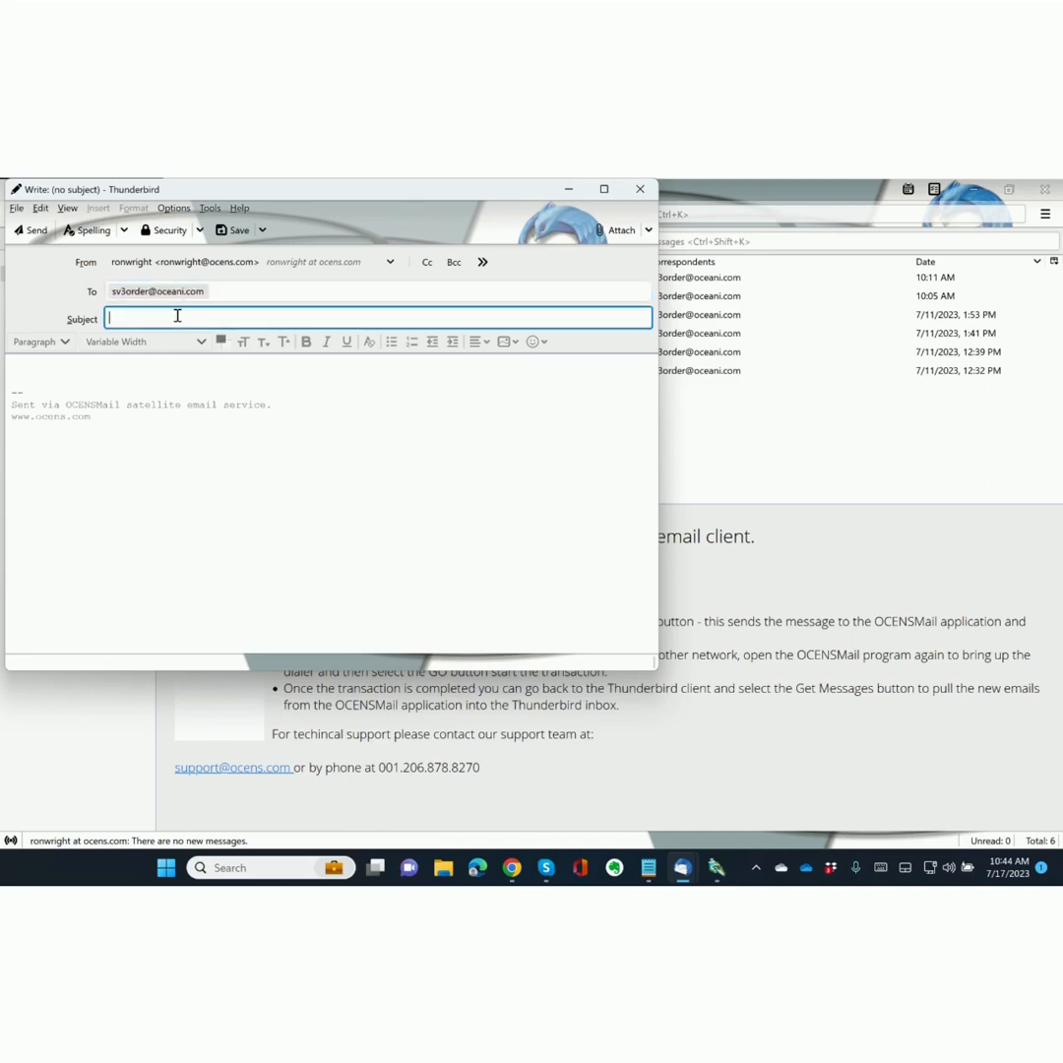
text(Iist request)
click(617, 232)
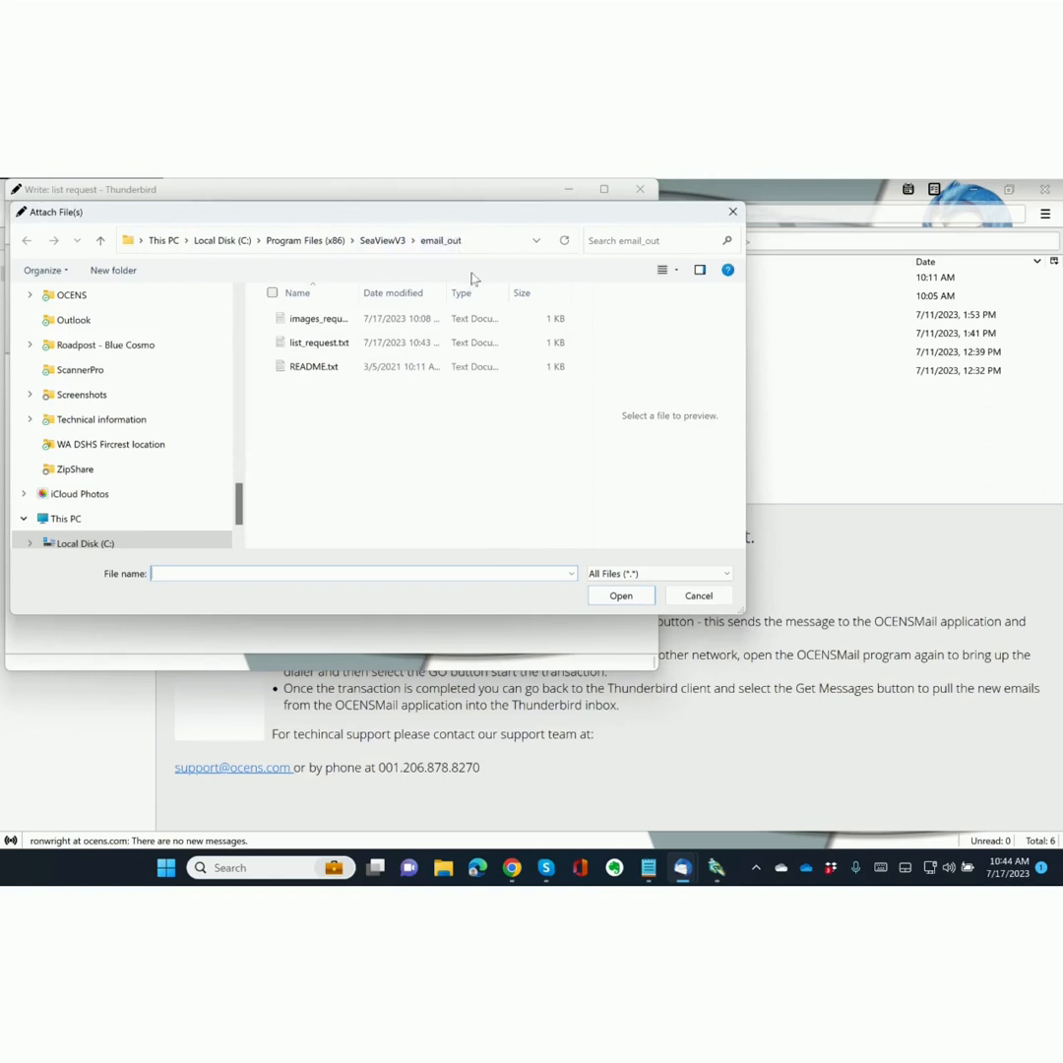
Select list_request.txt in the SeaViewV3 email_out folder and attach it.
drag(445, 293, 492, 294)
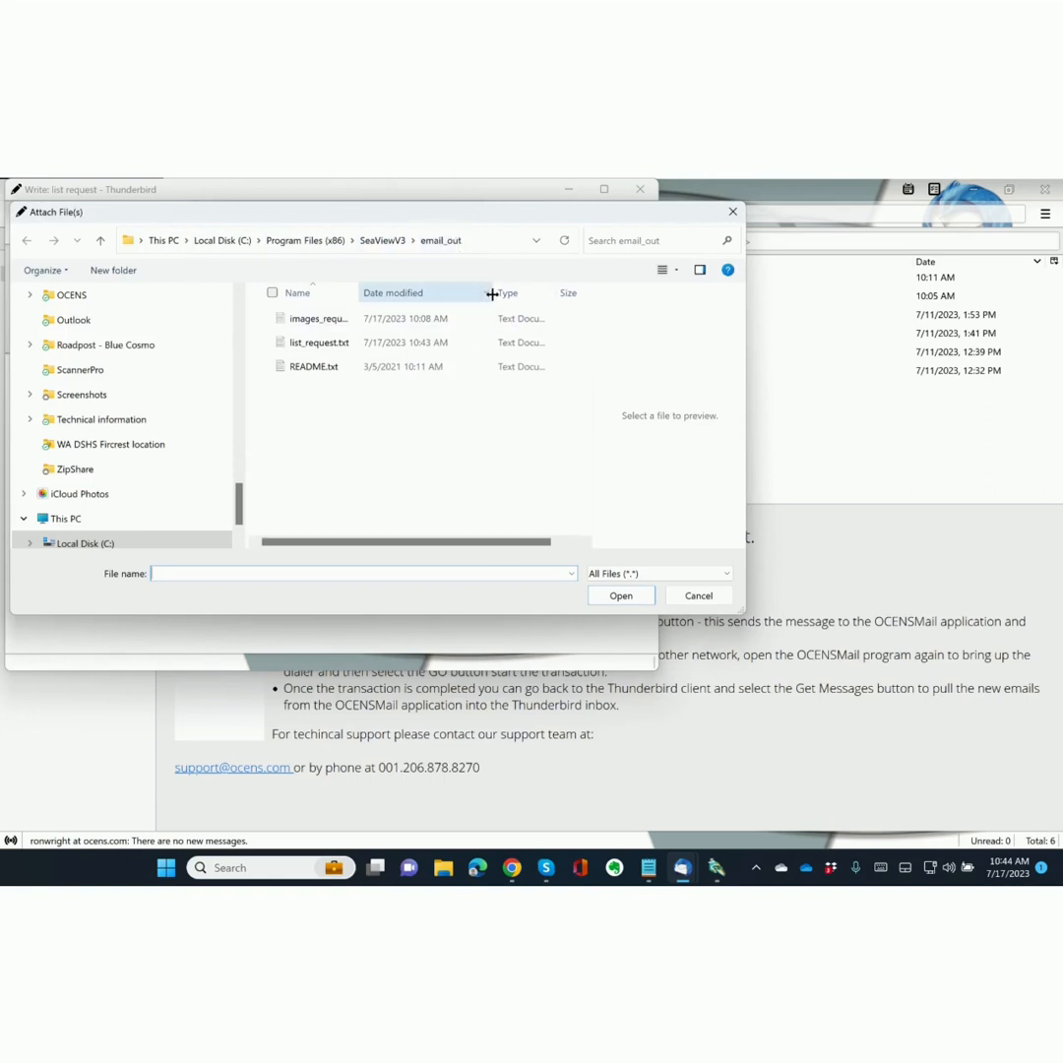
click(304, 344)
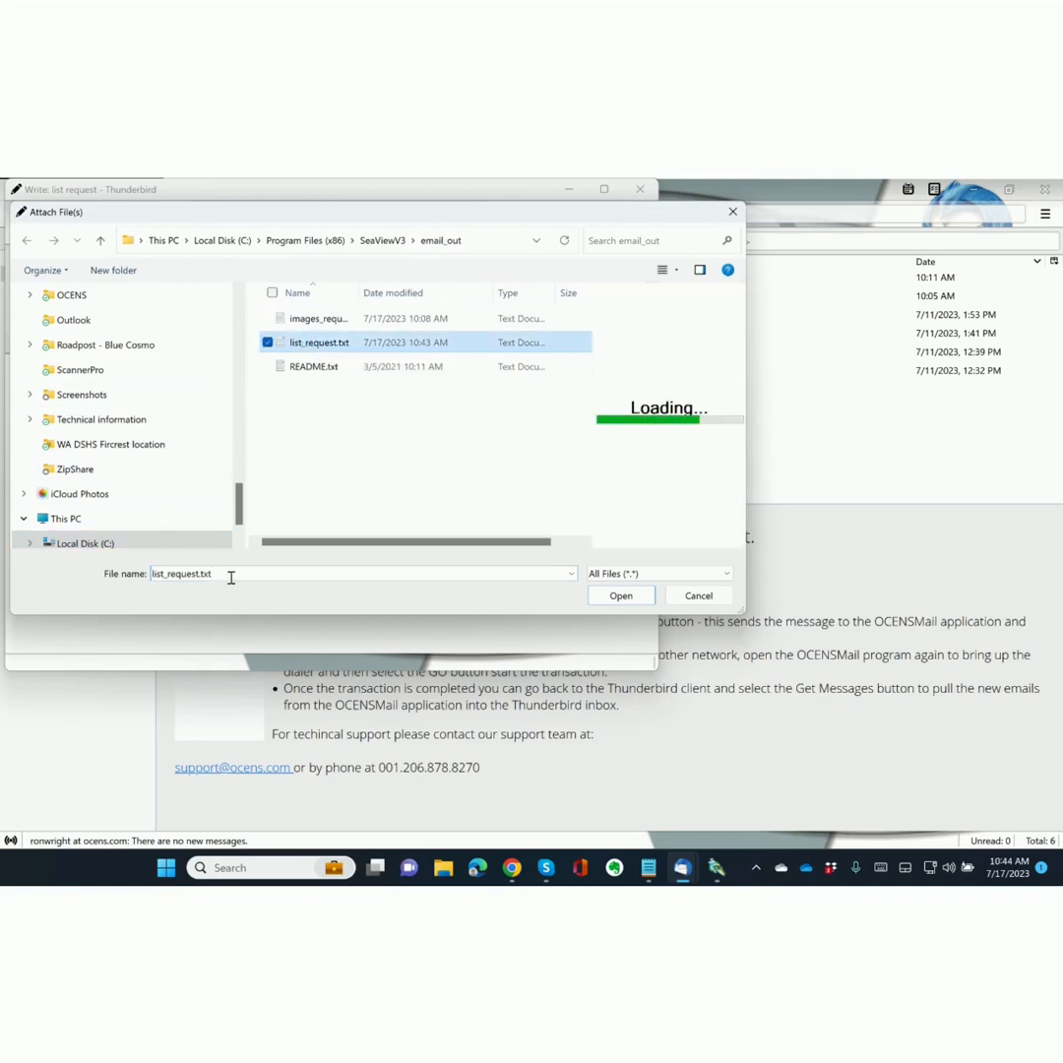
click(621, 597)
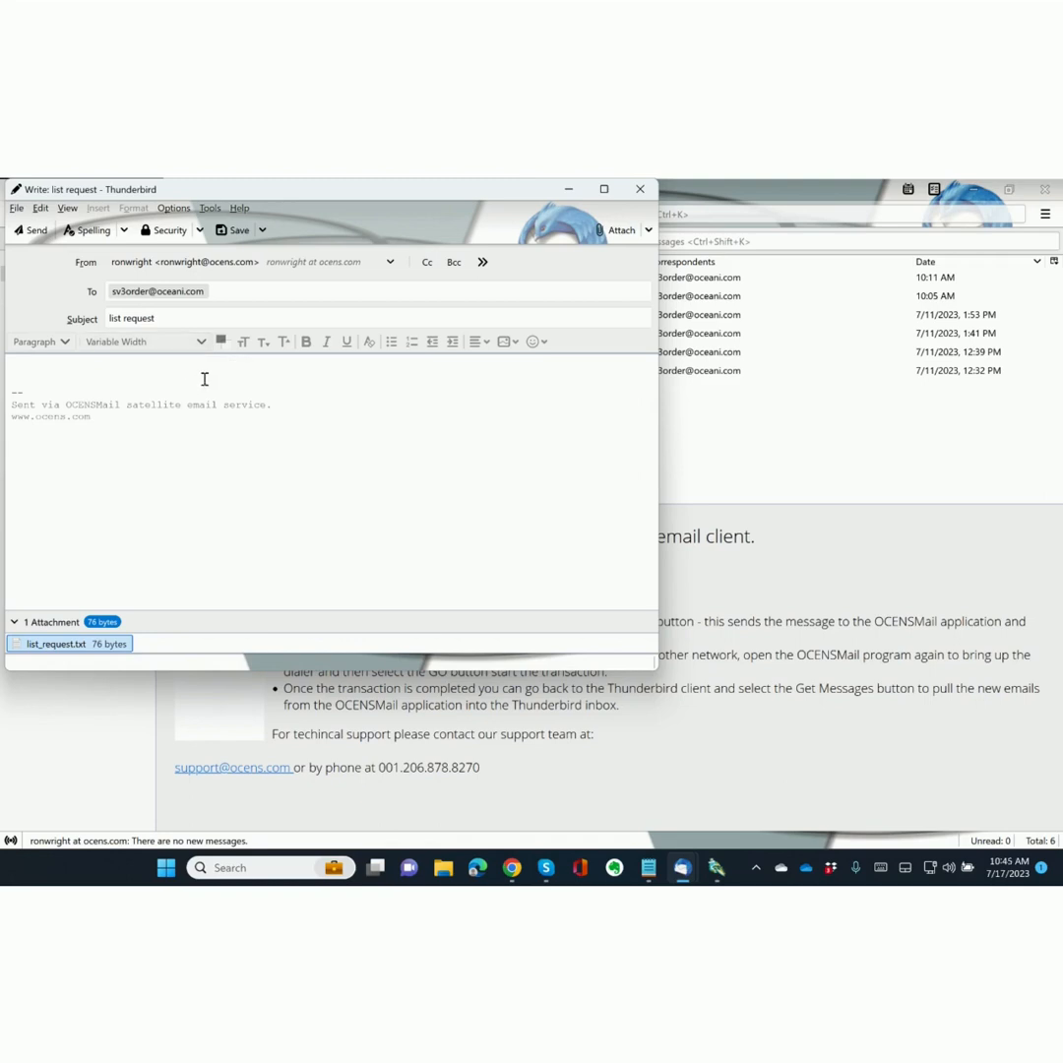
Send the list request message and switch over to OCENSMail.
click(23, 232)
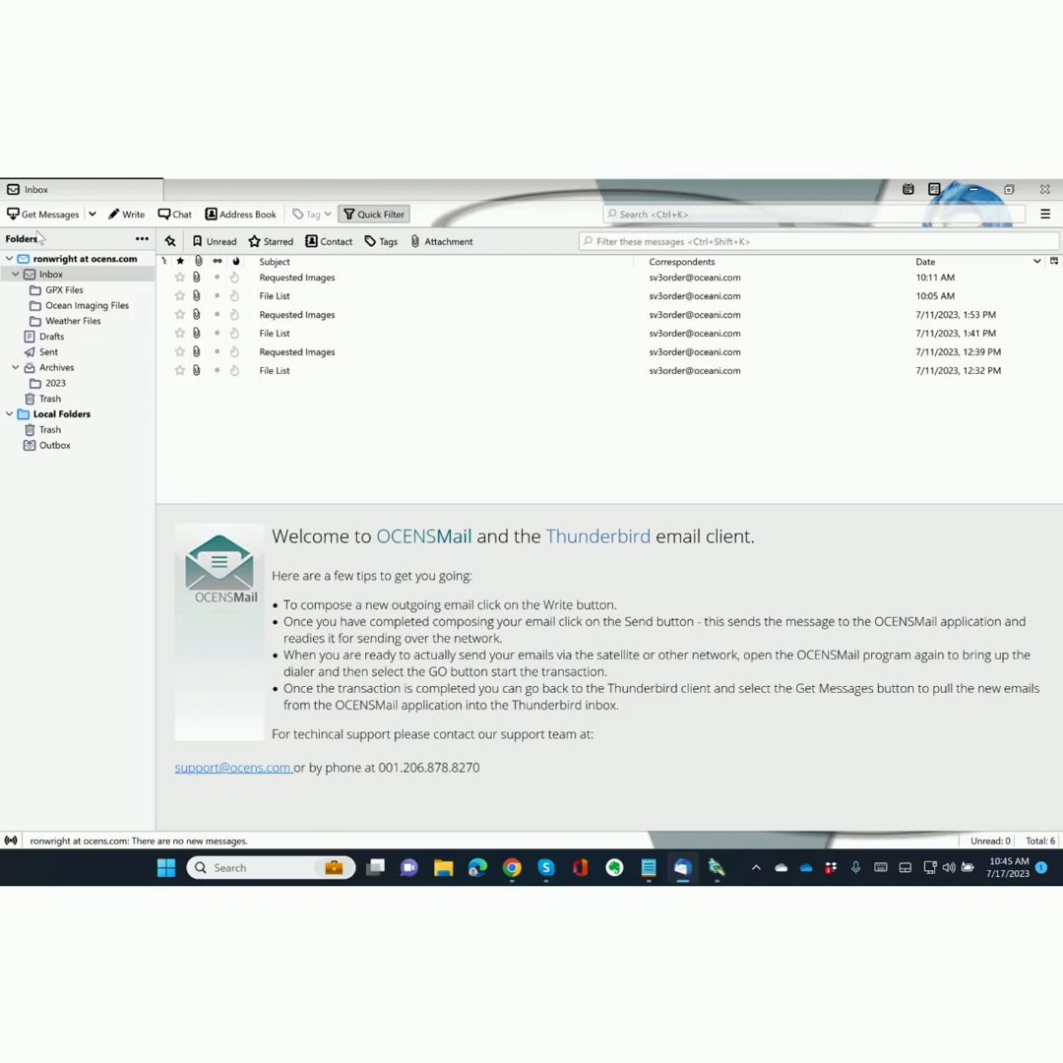
key(alt+Tab)
key(Tab)
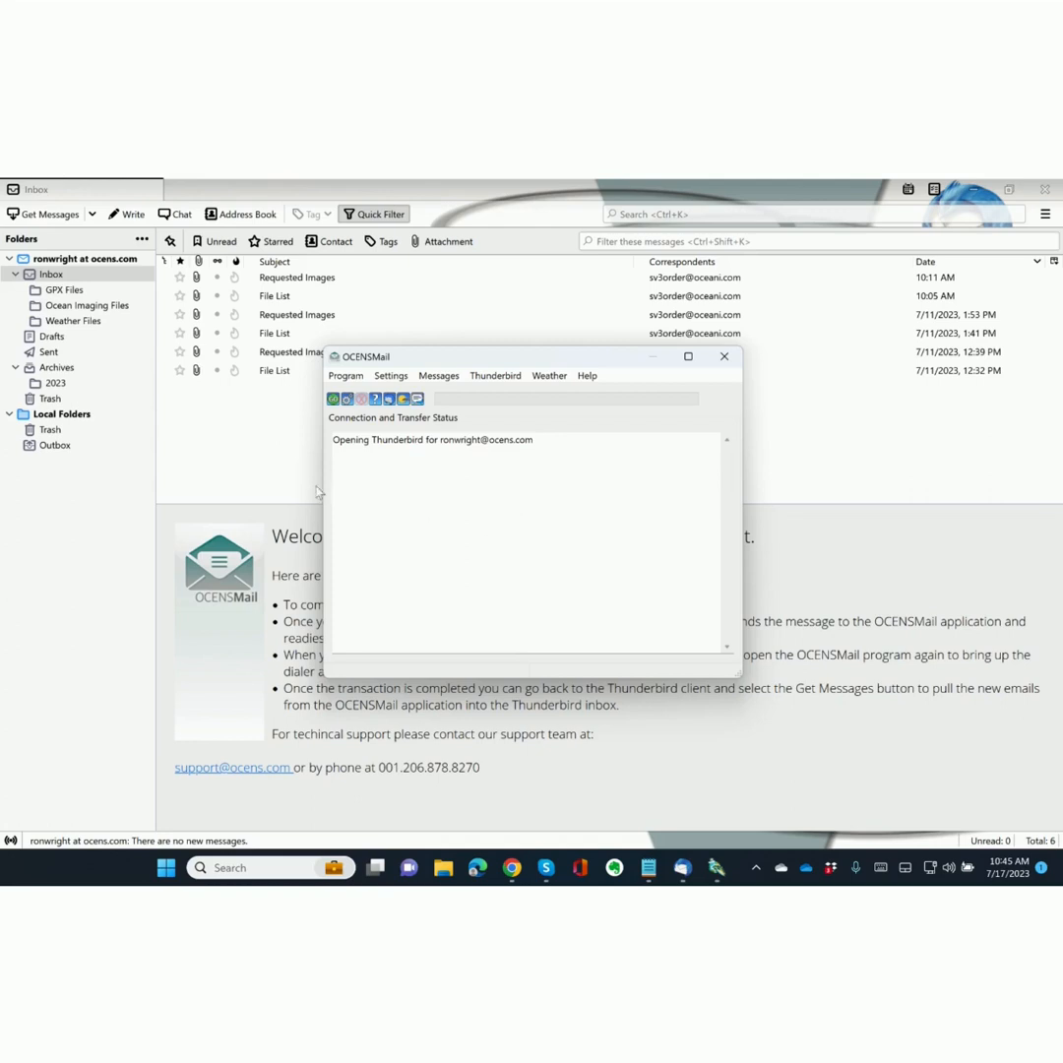
Run OCENSMail transfers to send the queued request, then check the server for replies.
click(333, 399)
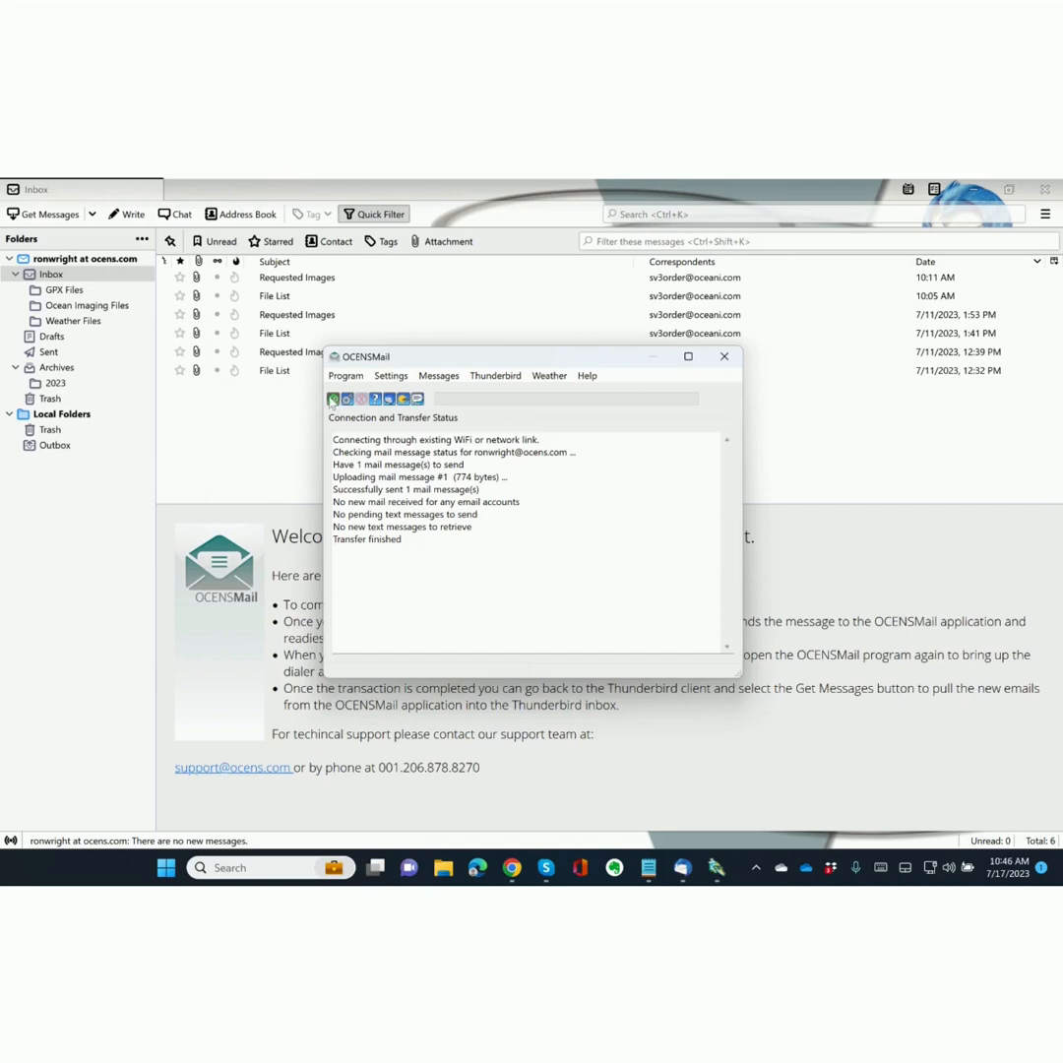
click(335, 400)
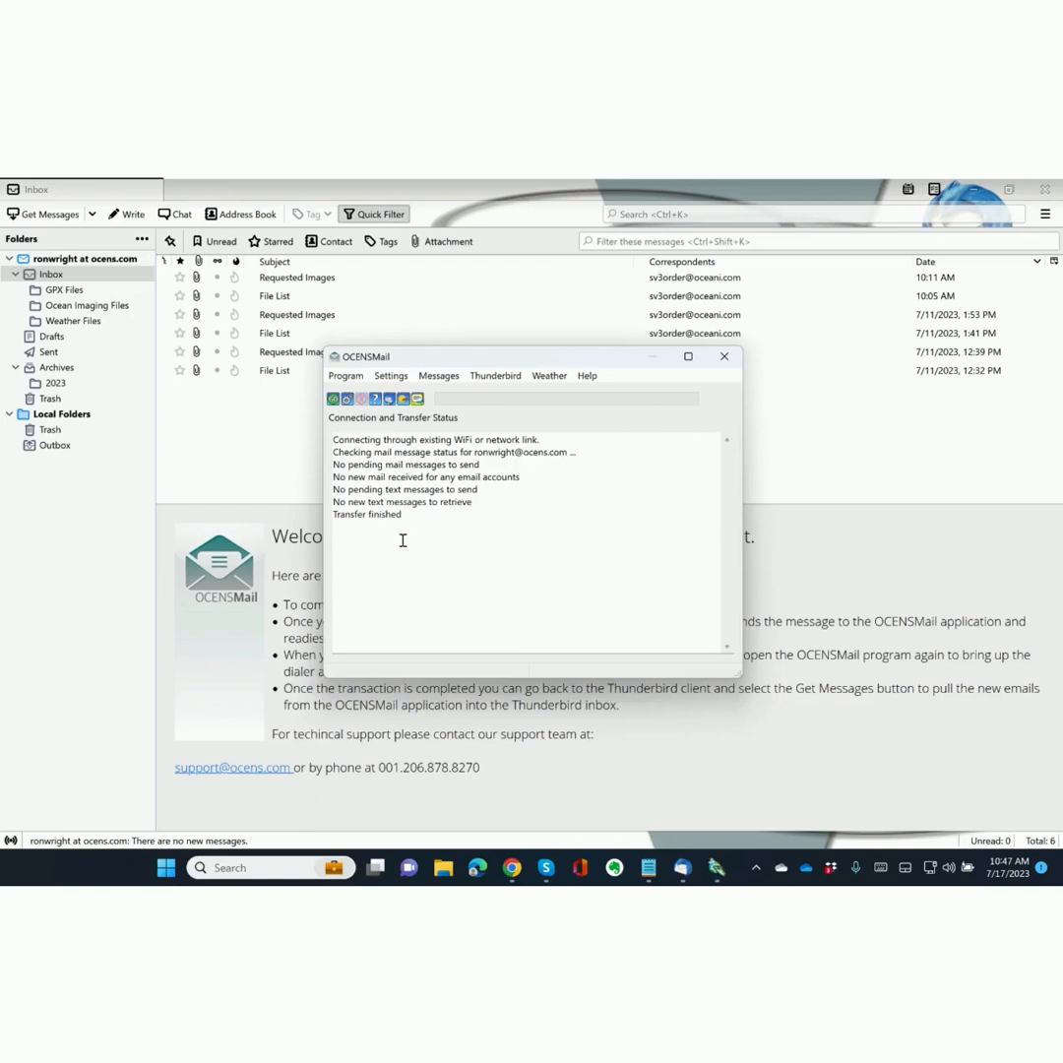
click(333, 399)
Download the new reply through OCENSMail, then return to the Thunderbird inbox.
click(333, 399)
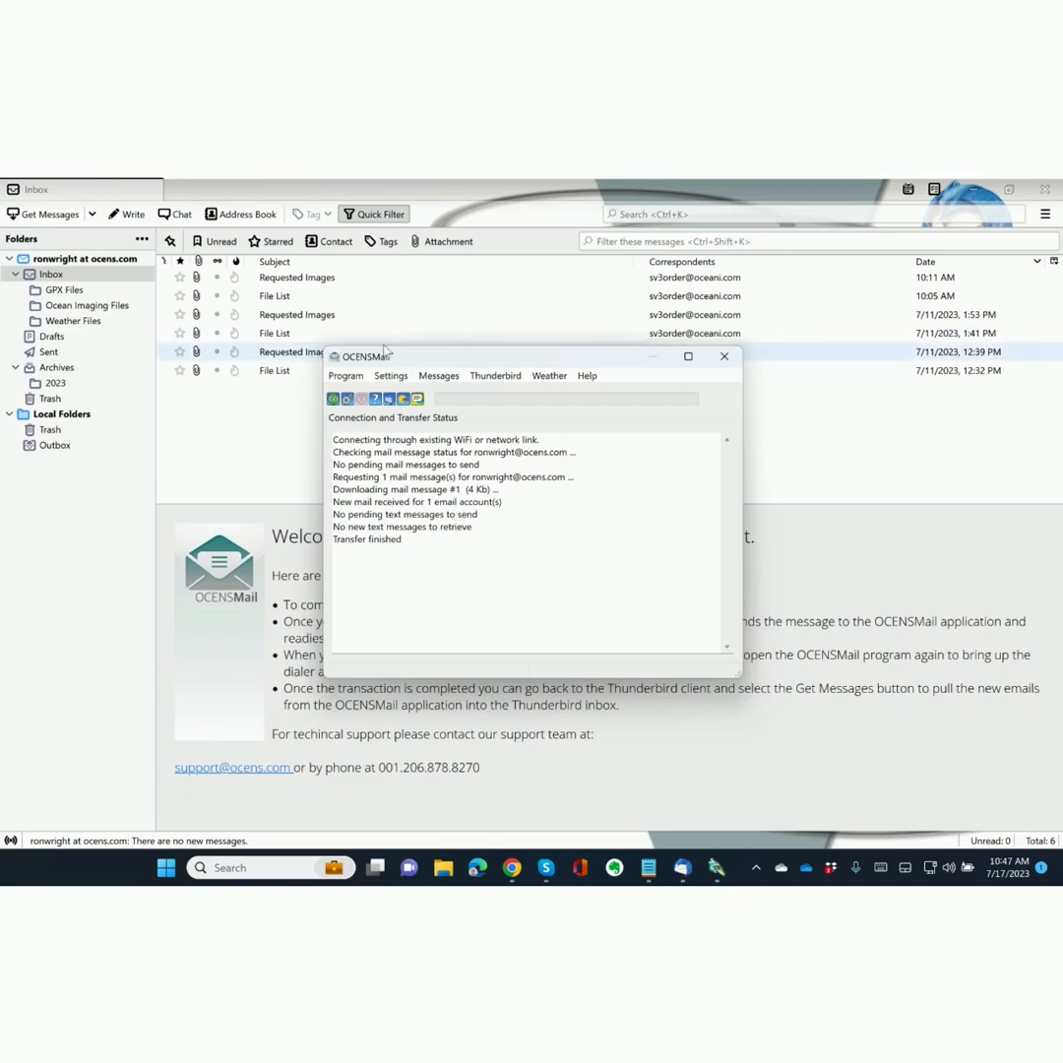
click(214, 452)
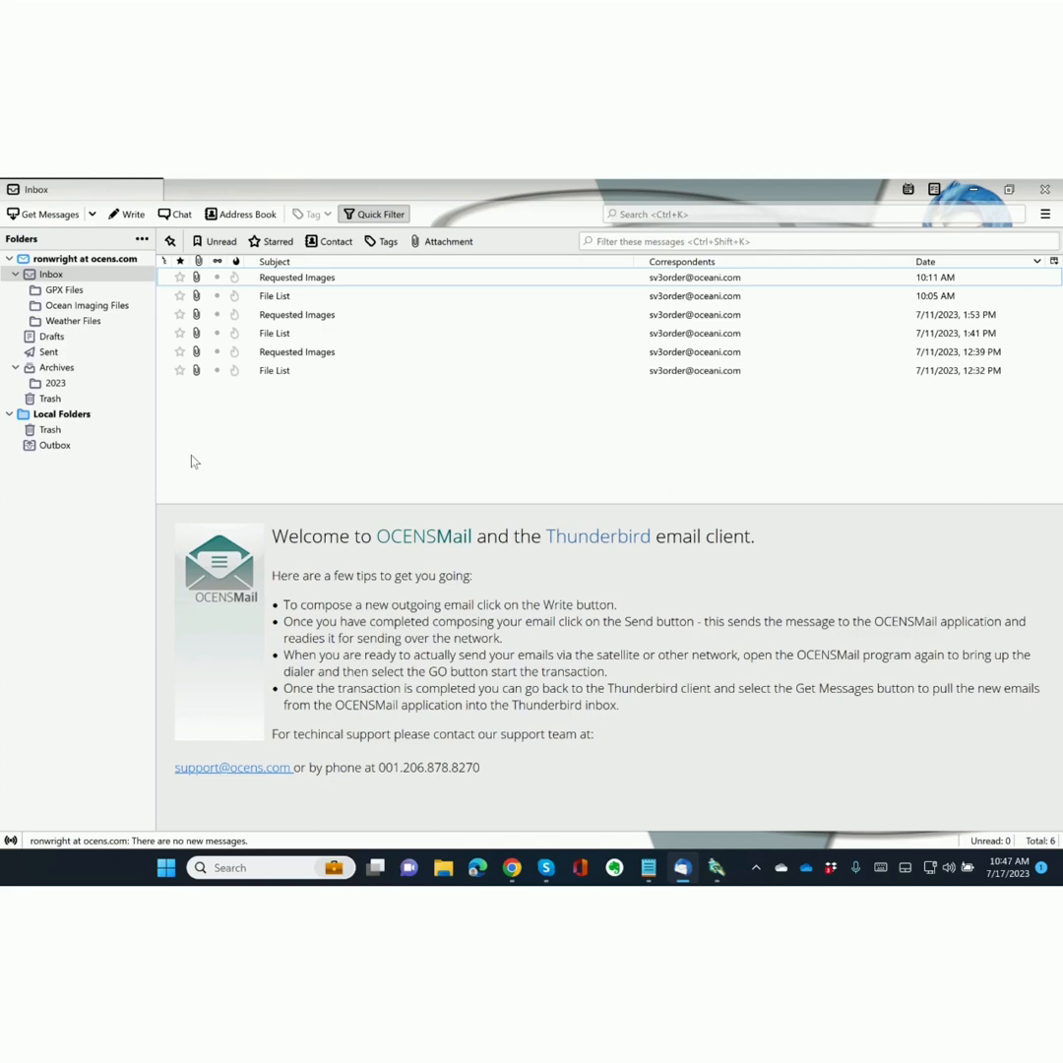
Fetch and open the File List reply, check its two attachments, and dismiss the notification.
click(45, 216)
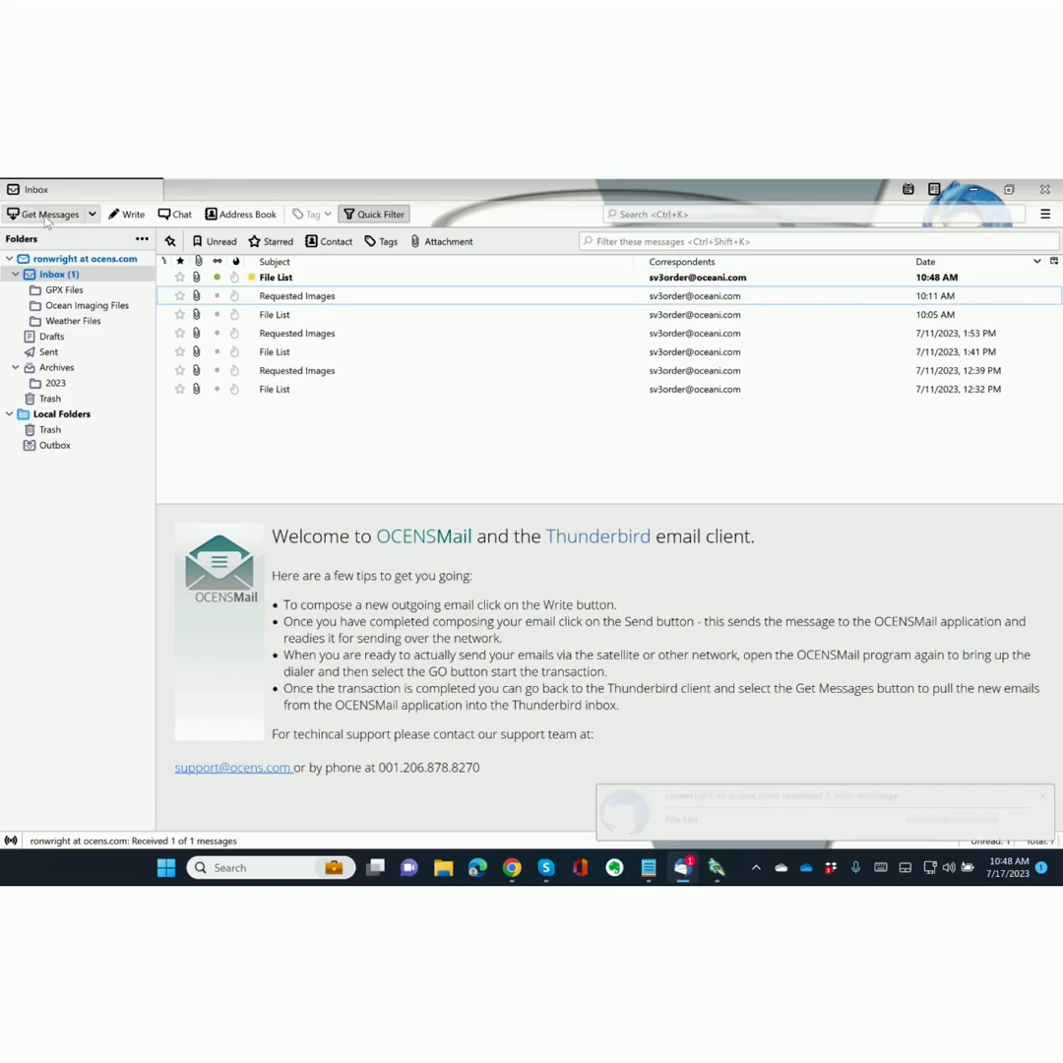
click(297, 279)
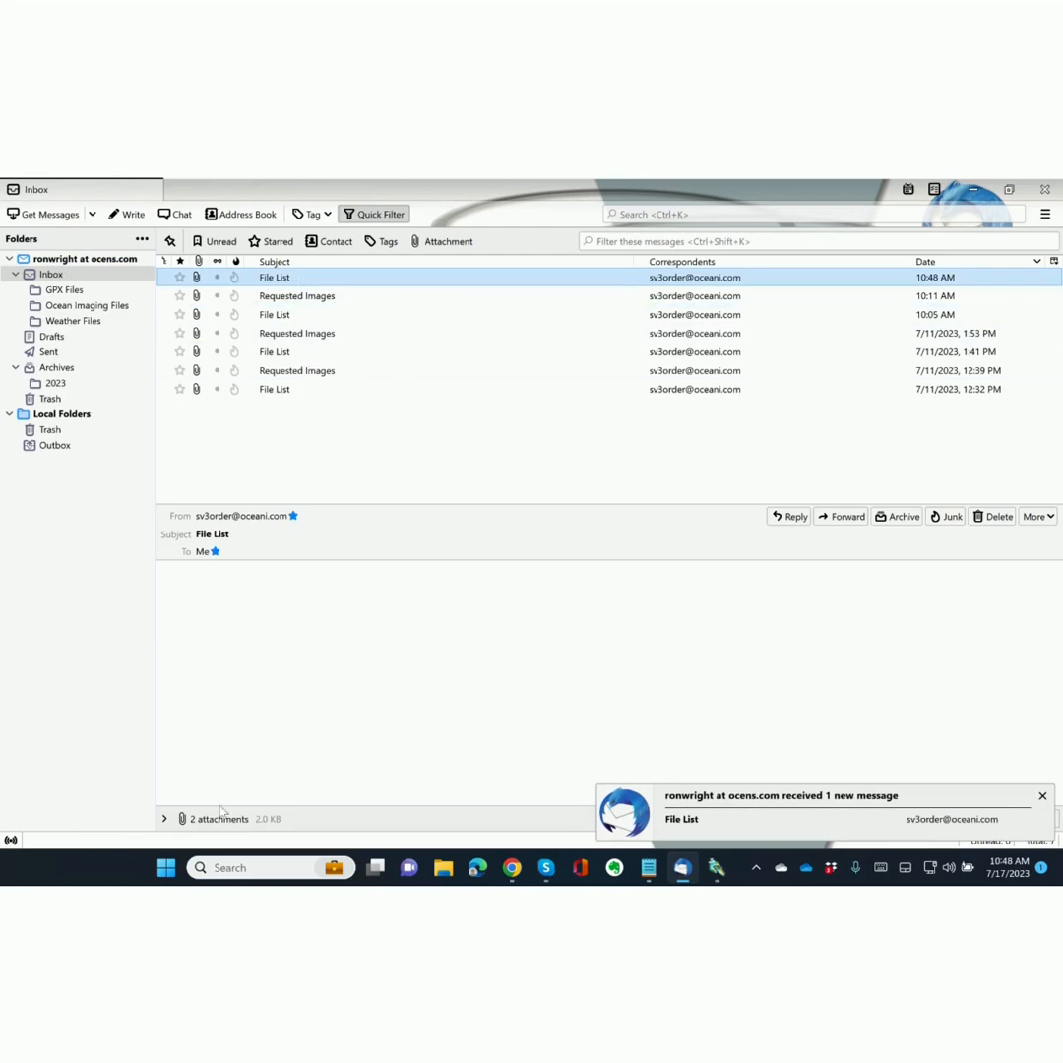
click(164, 820)
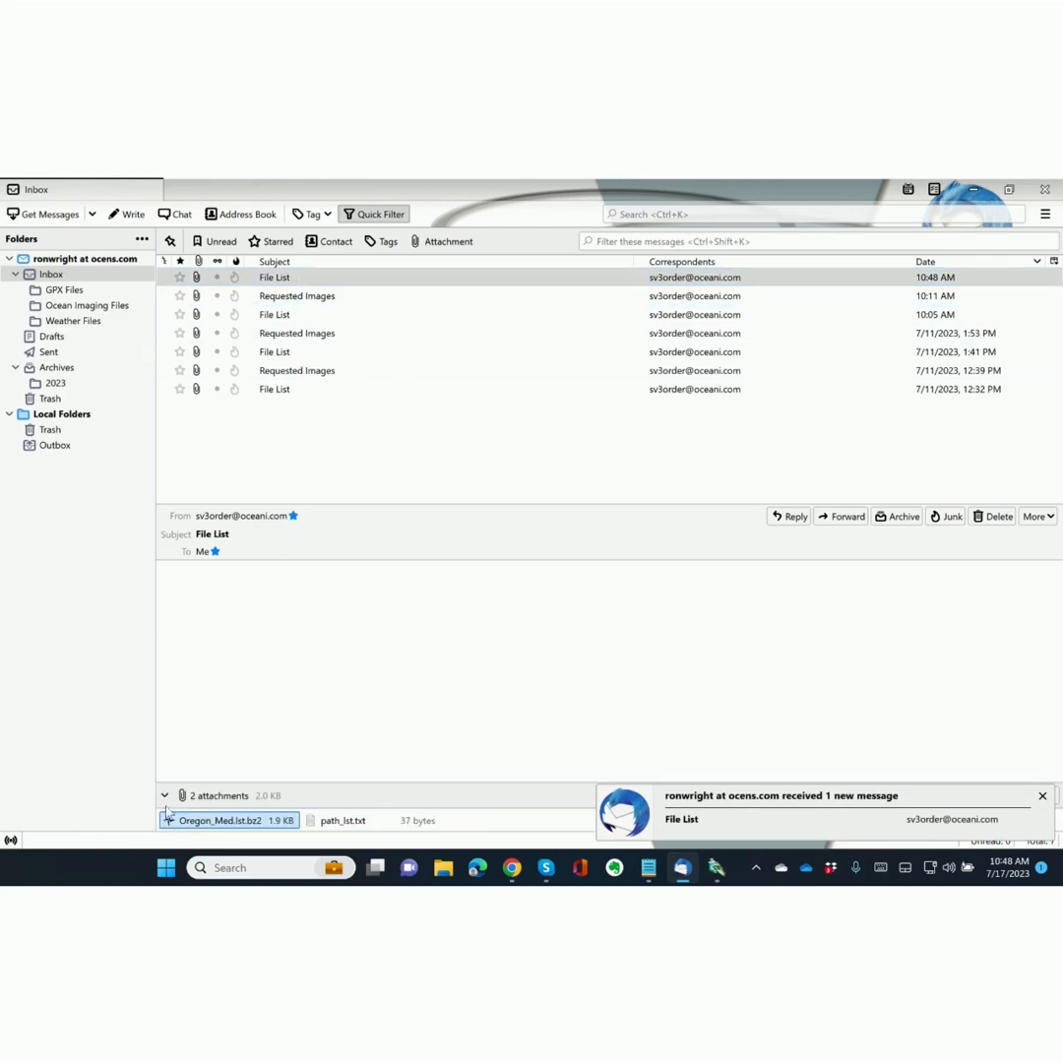
click(164, 796)
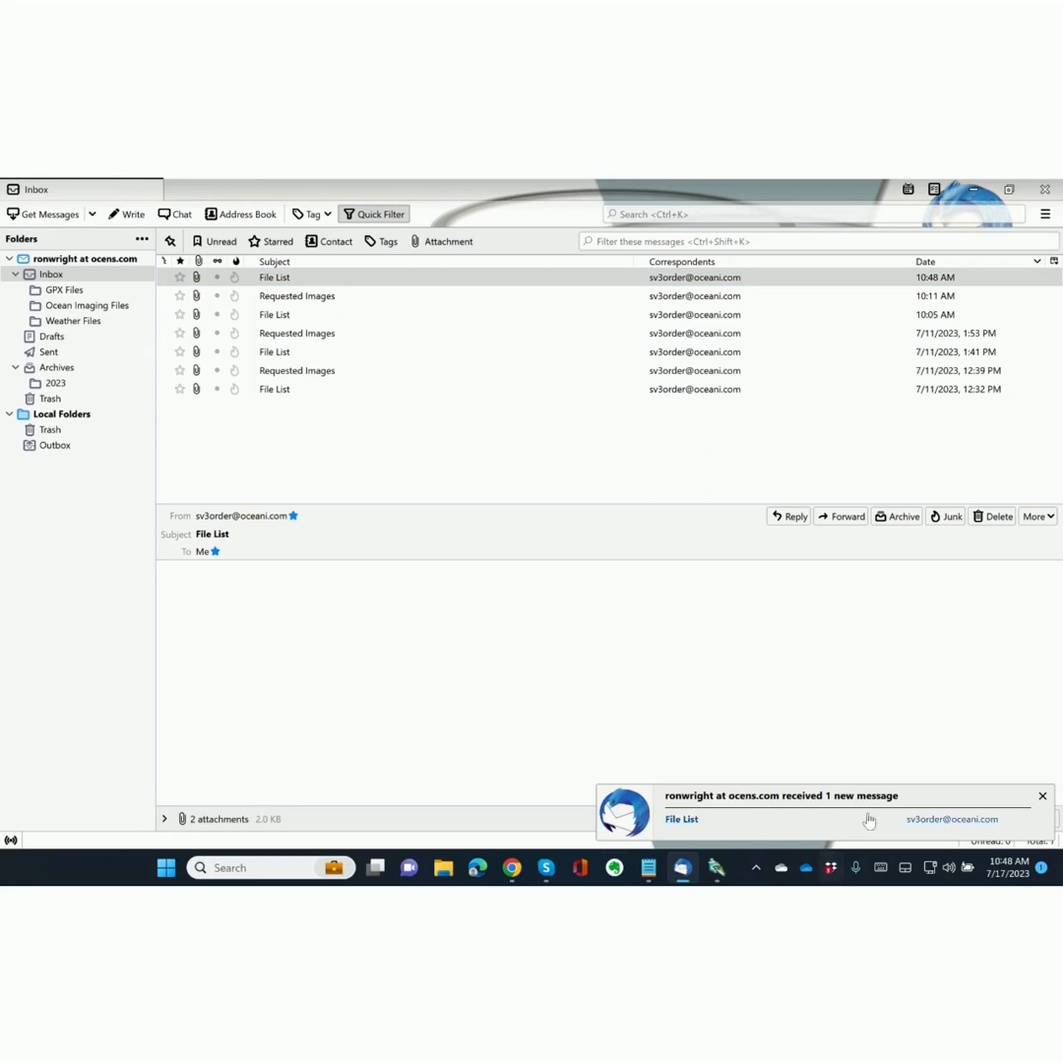
click(1043, 796)
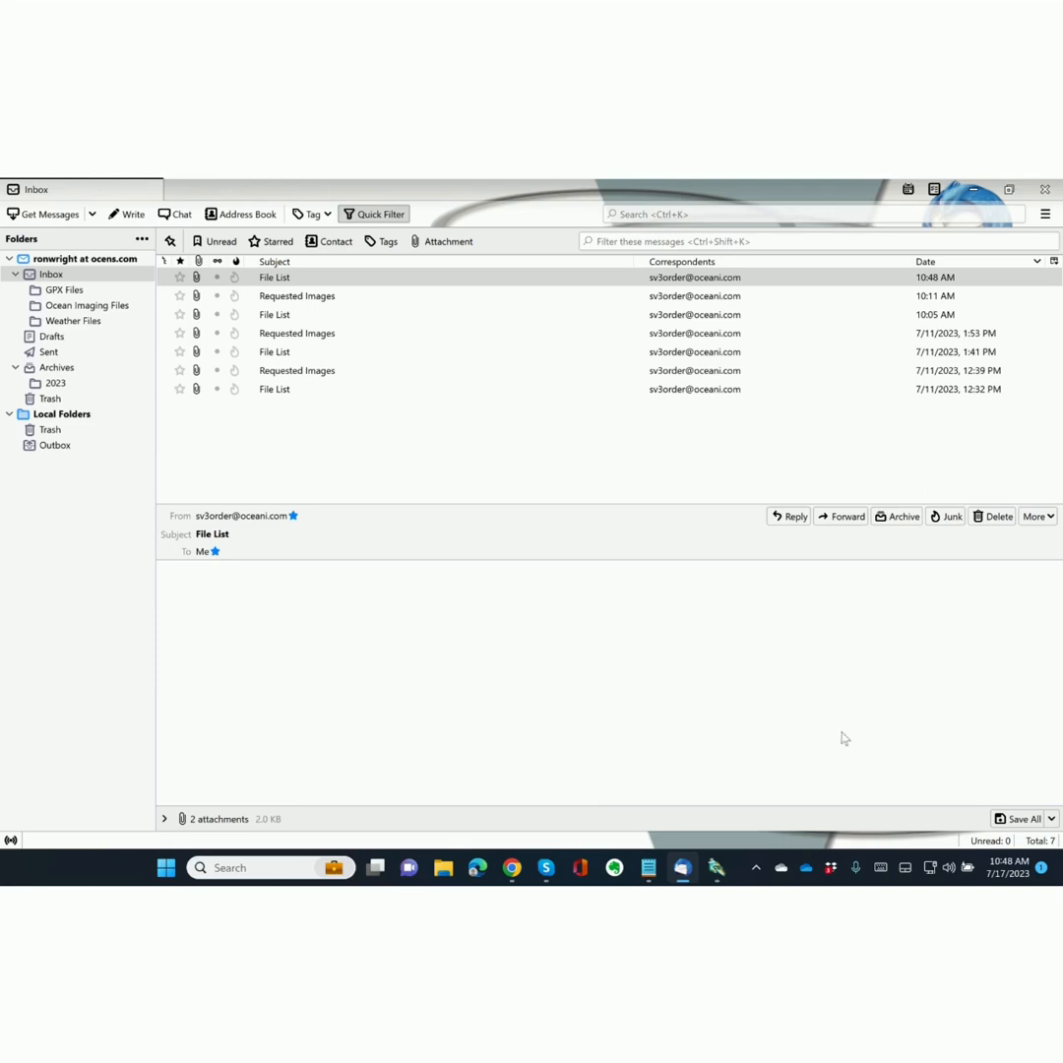
Save both File List attachments to C:\Program Files (x86)\SeaViewV3\email_in.
click(1019, 821)
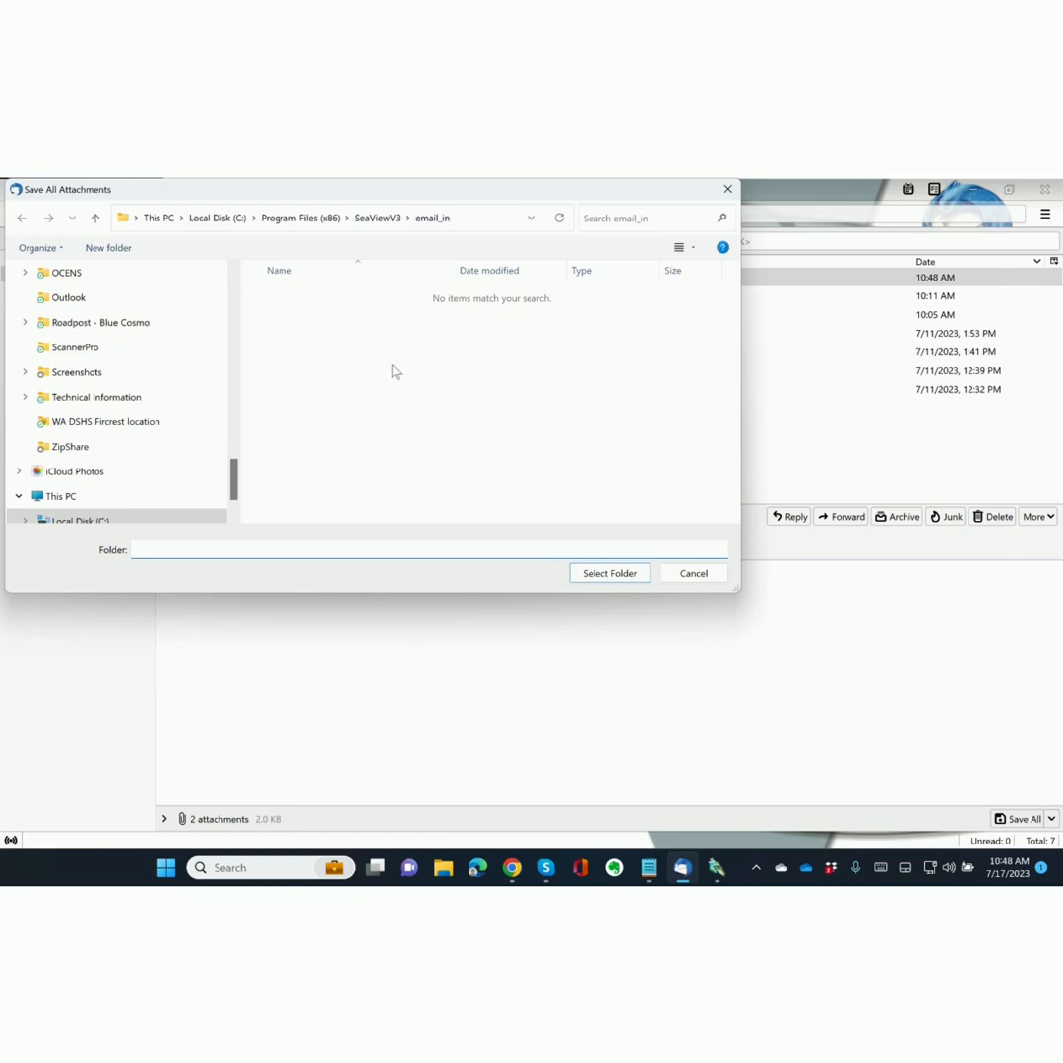
click(624, 580)
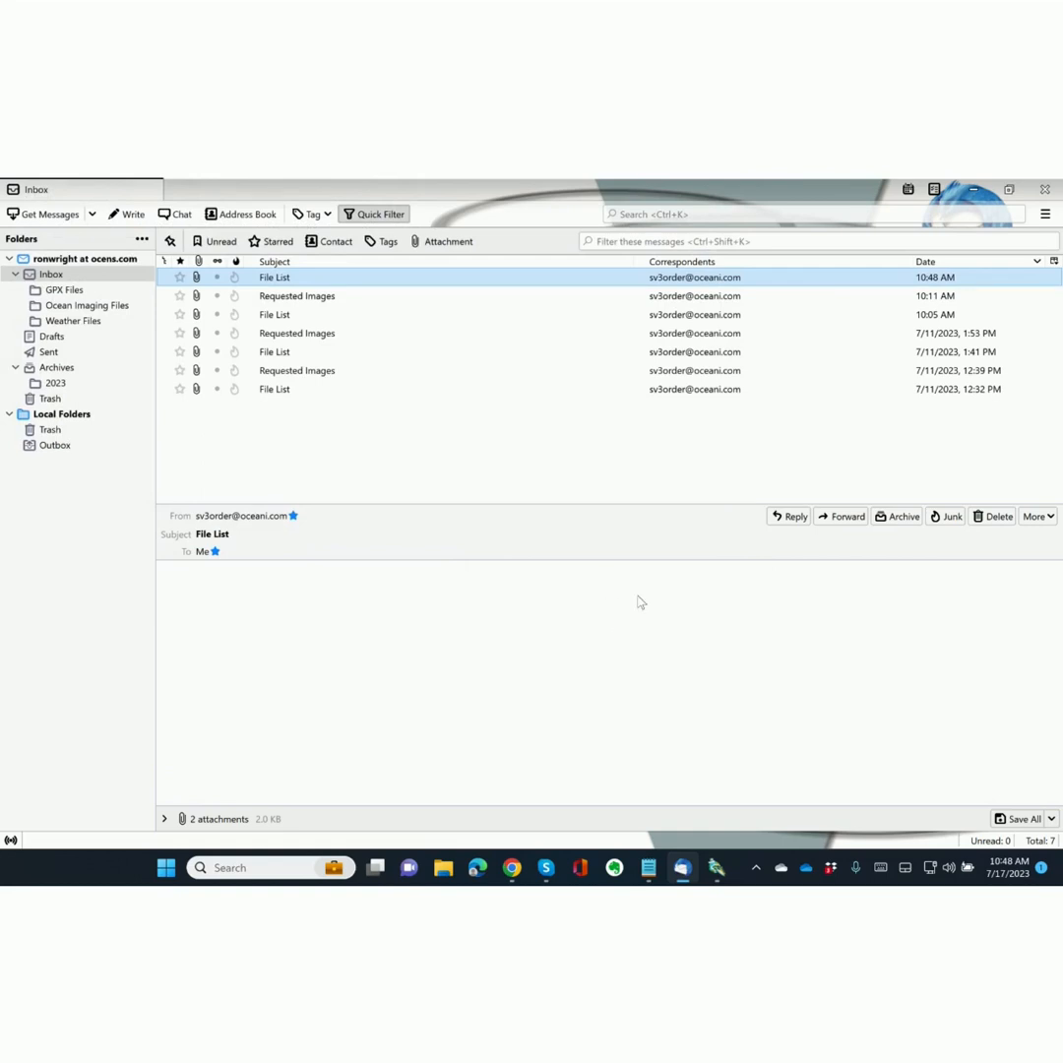
Switch to SeaView V3 and confirm the received list file to see the Oregon SST files.
click(716, 866)
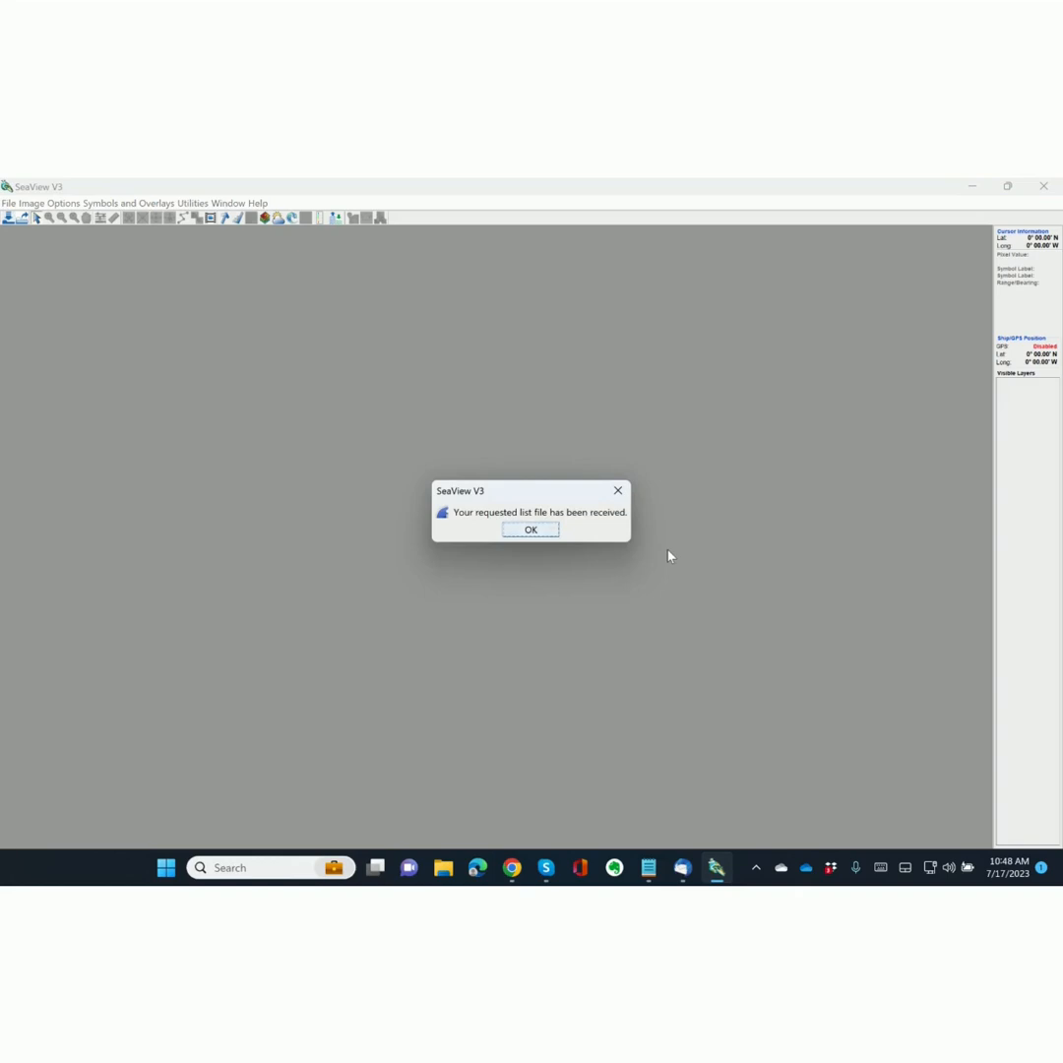
click(526, 533)
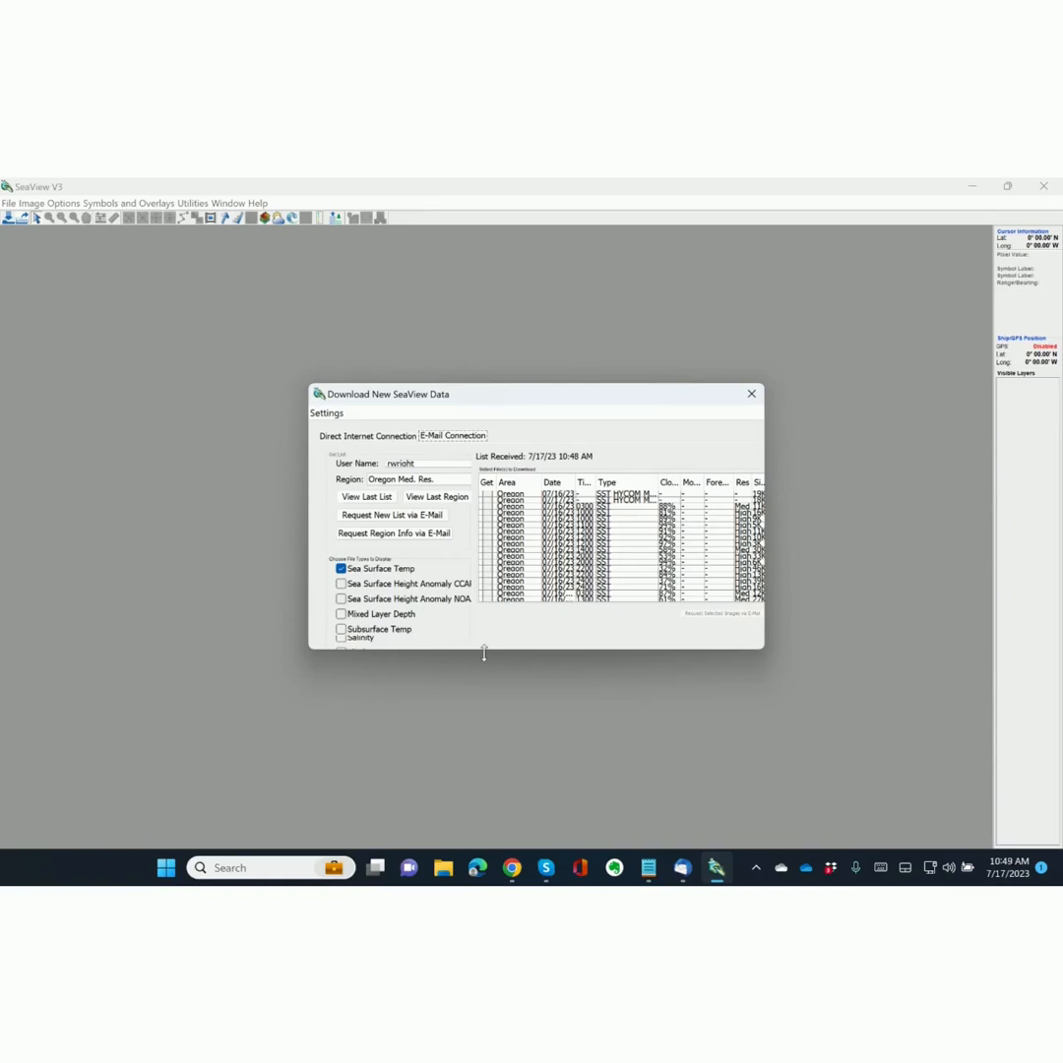
Enlarge the download window, try Pressure and Plankton listings, then list only Sea Surface Temp.
drag(484, 653, 437, 814)
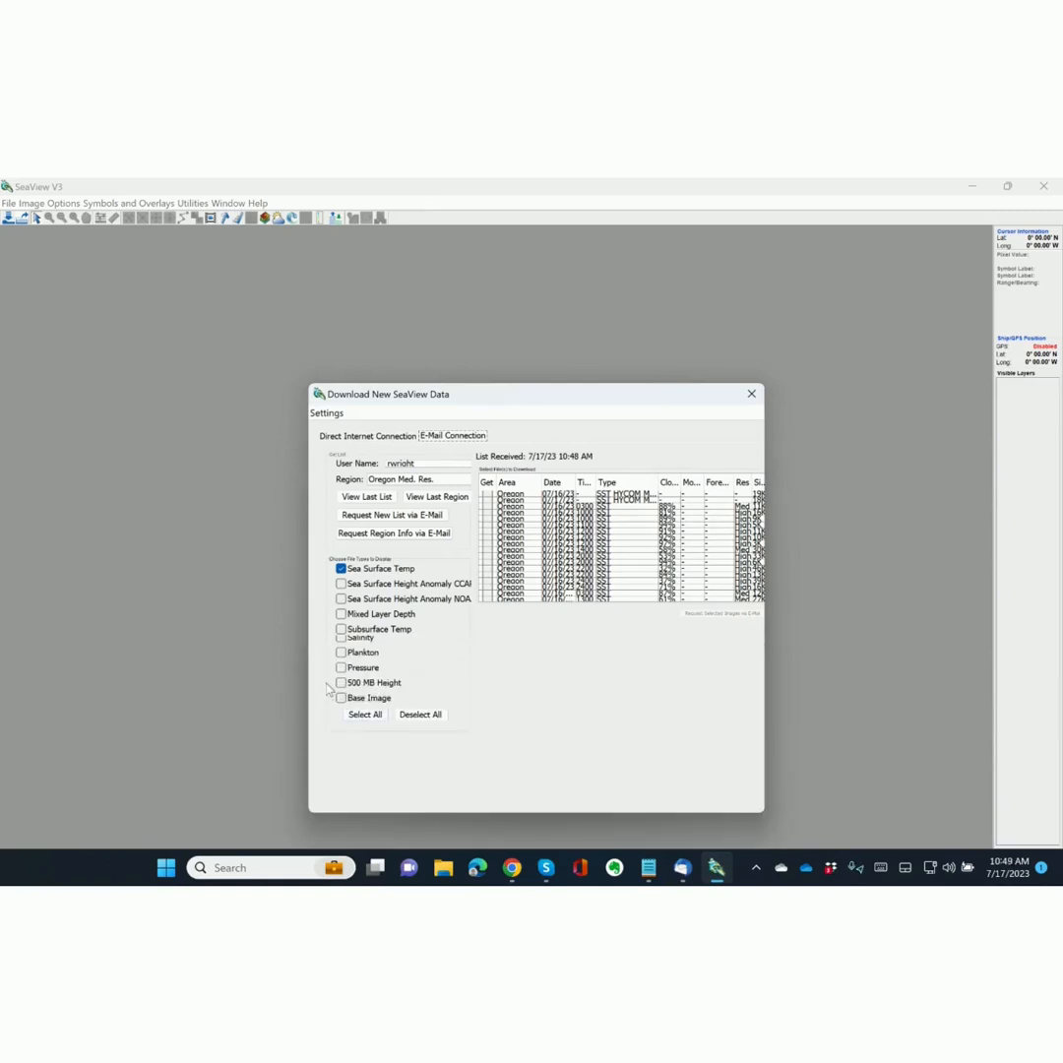
click(342, 569)
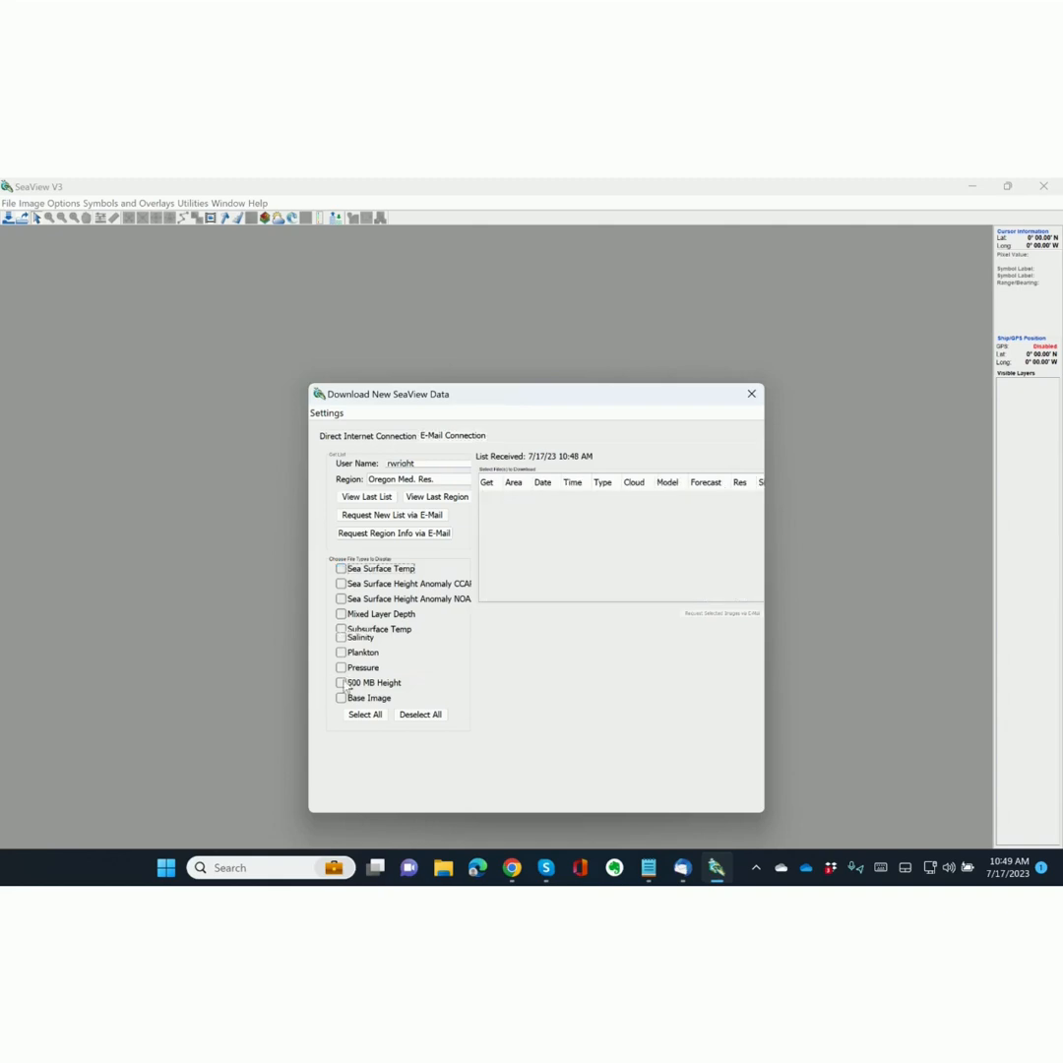
click(344, 668)
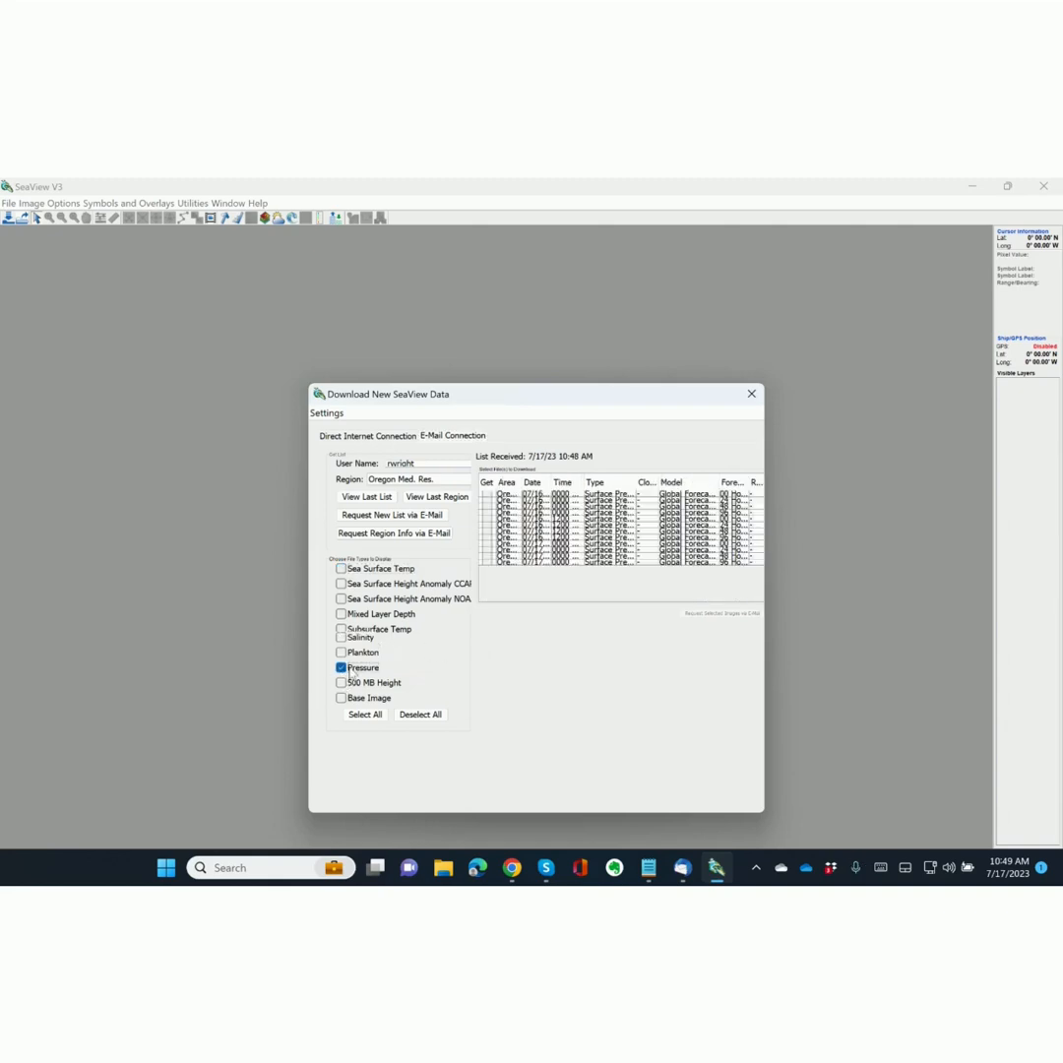
click(342, 668)
click(341, 652)
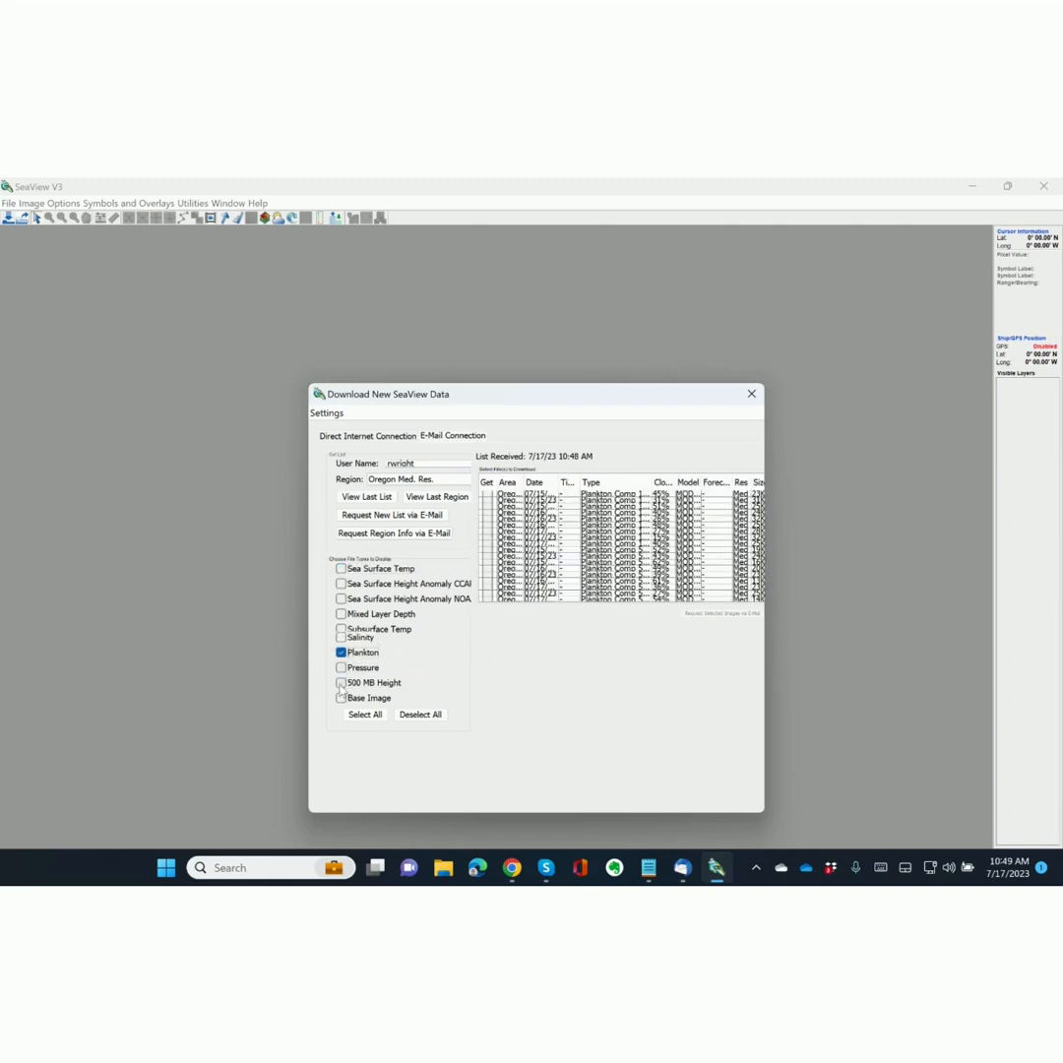
click(342, 653)
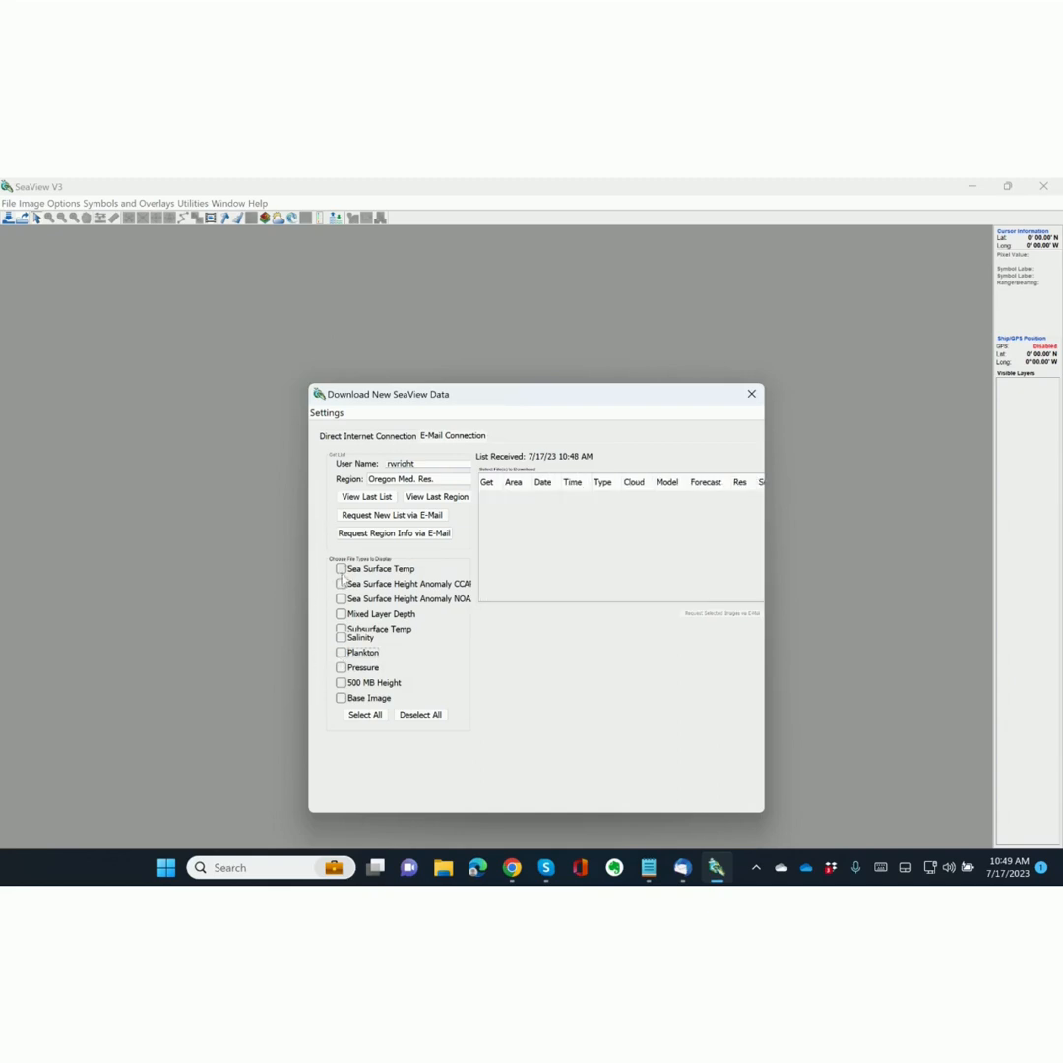
click(341, 569)
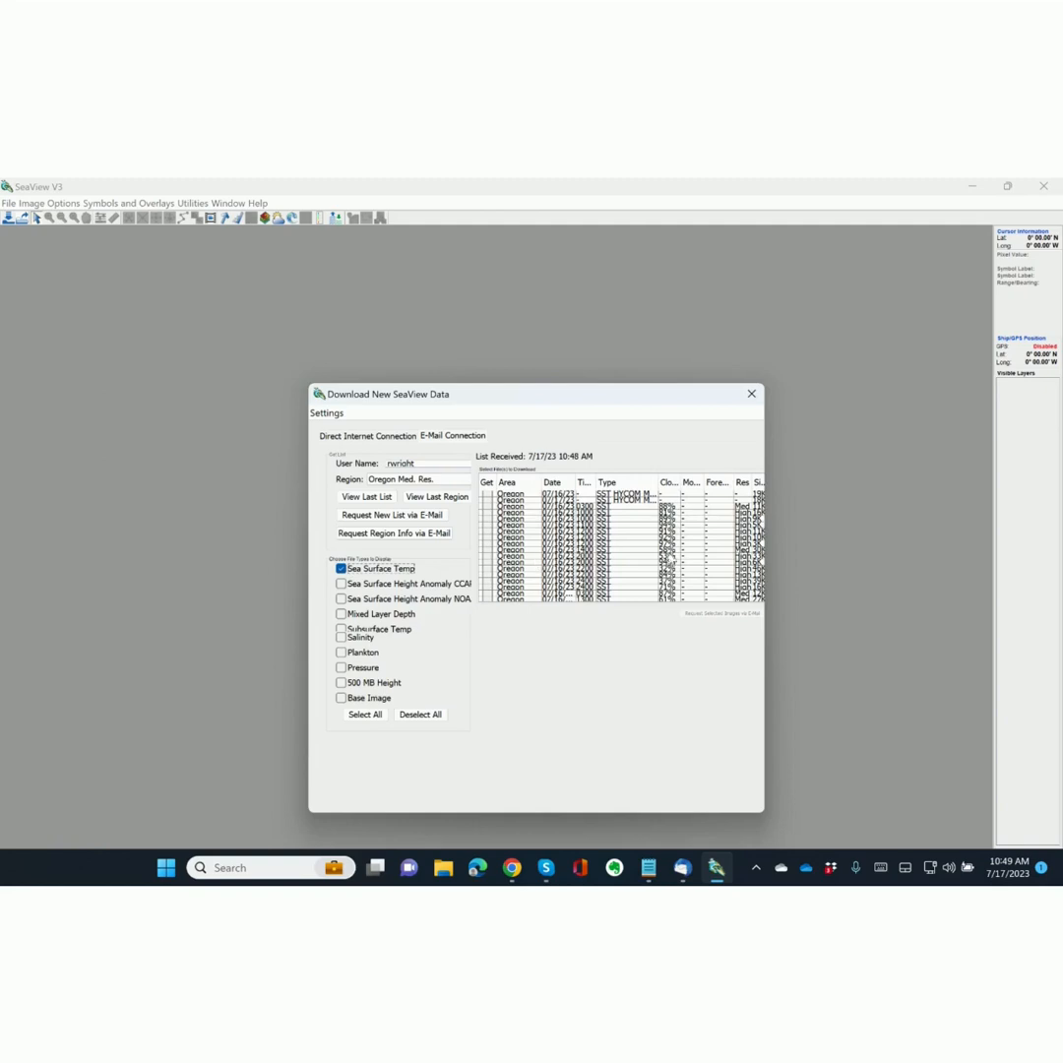
Widen and reposition the download window, then tick Get on the Oregon 07/17/23 SST Comp 1-day row.
drag(761, 757, 937, 733)
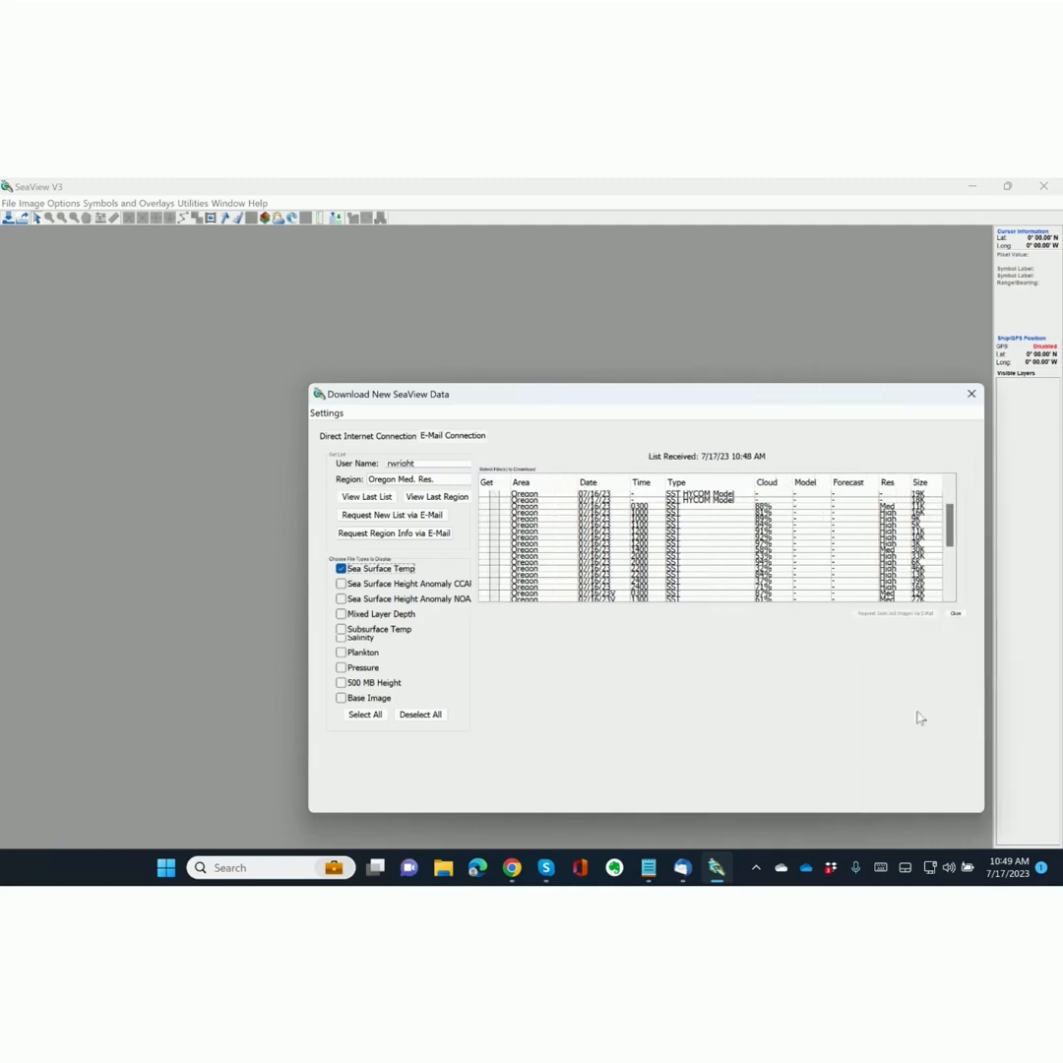
drag(707, 399, 588, 277)
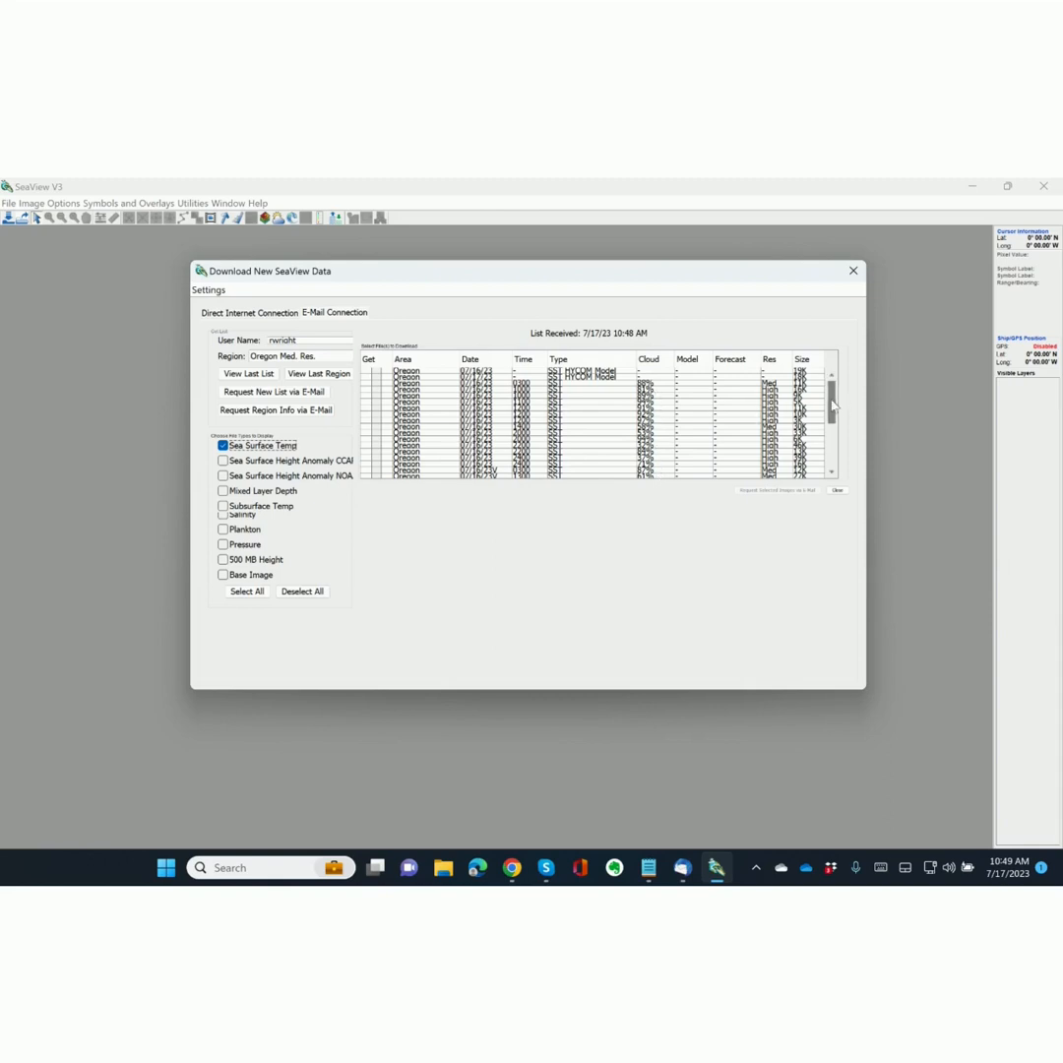
drag(832, 404, 830, 468)
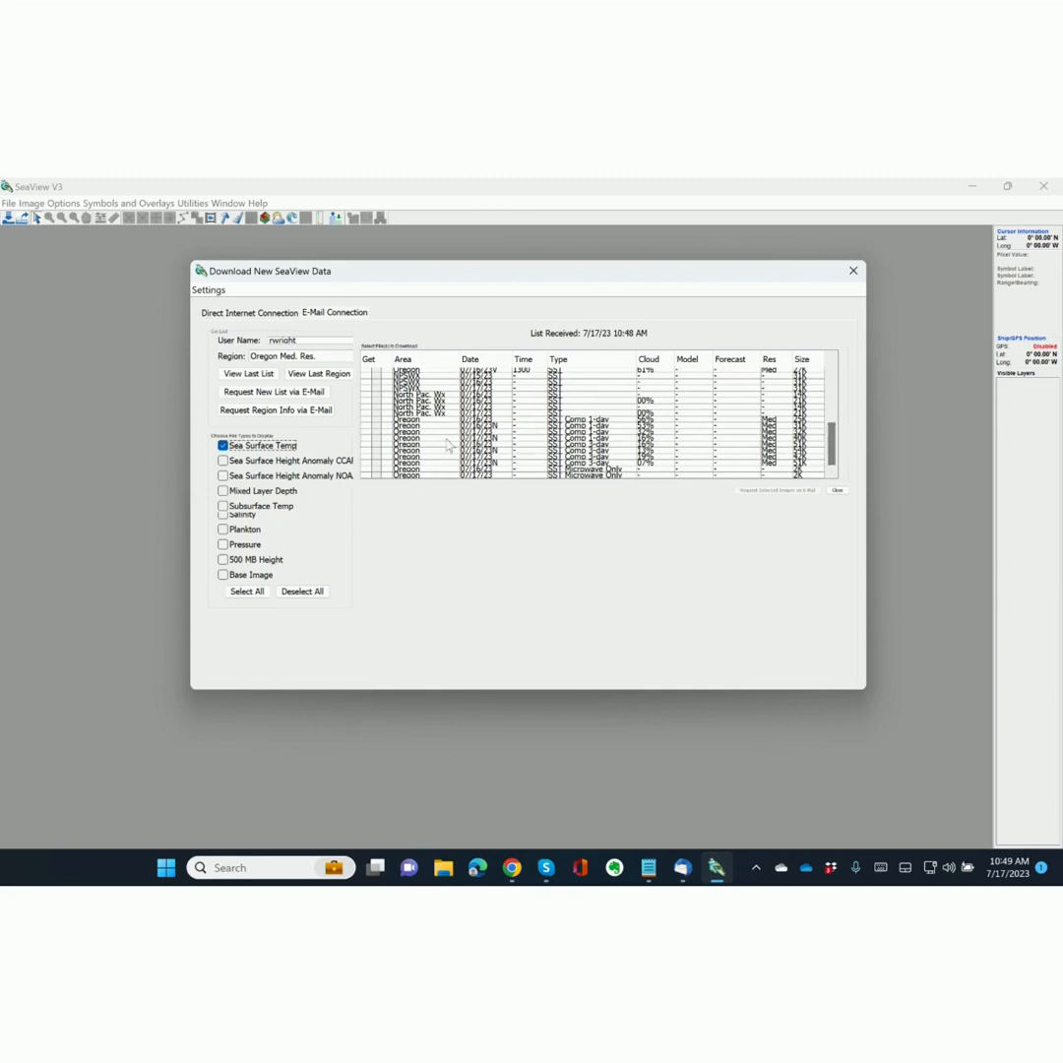
click(520, 440)
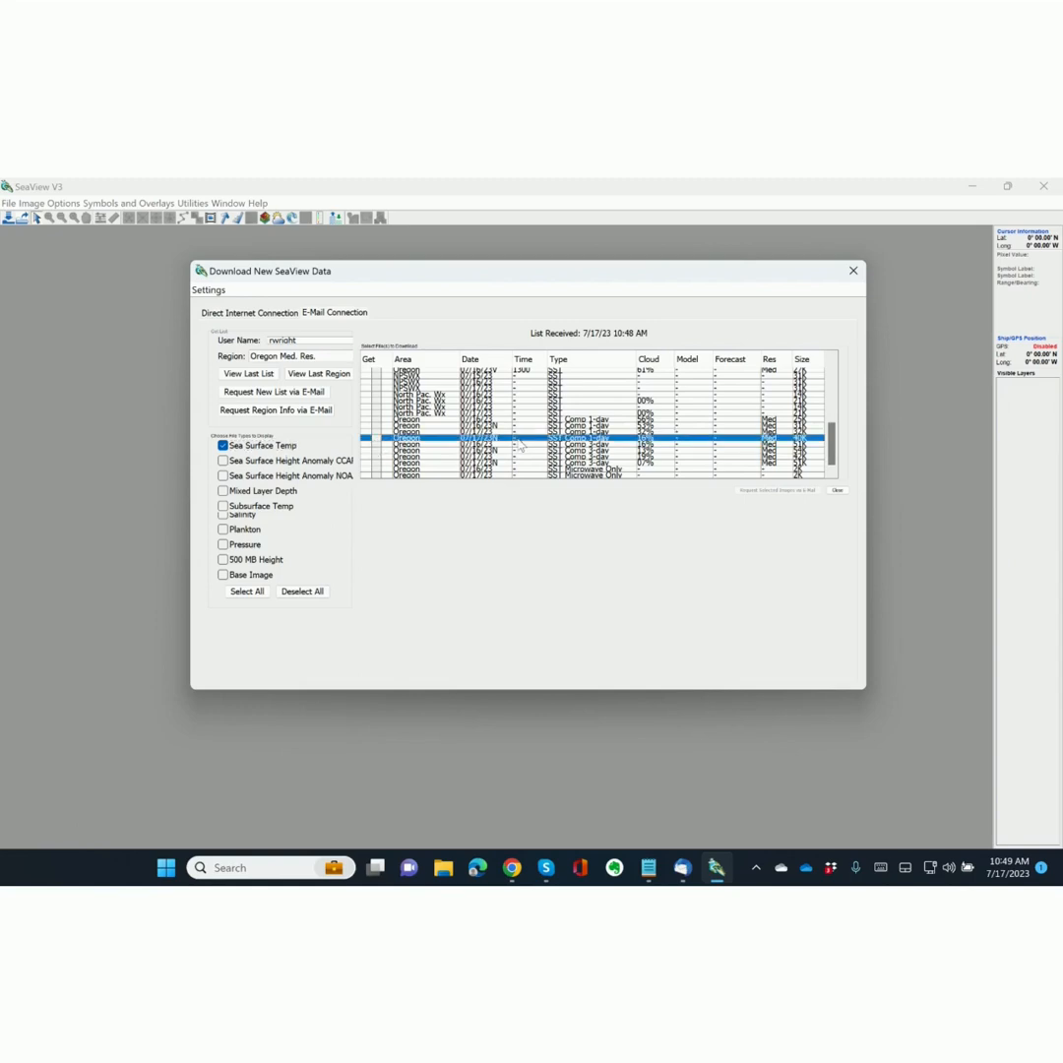
click(376, 438)
click(376, 376)
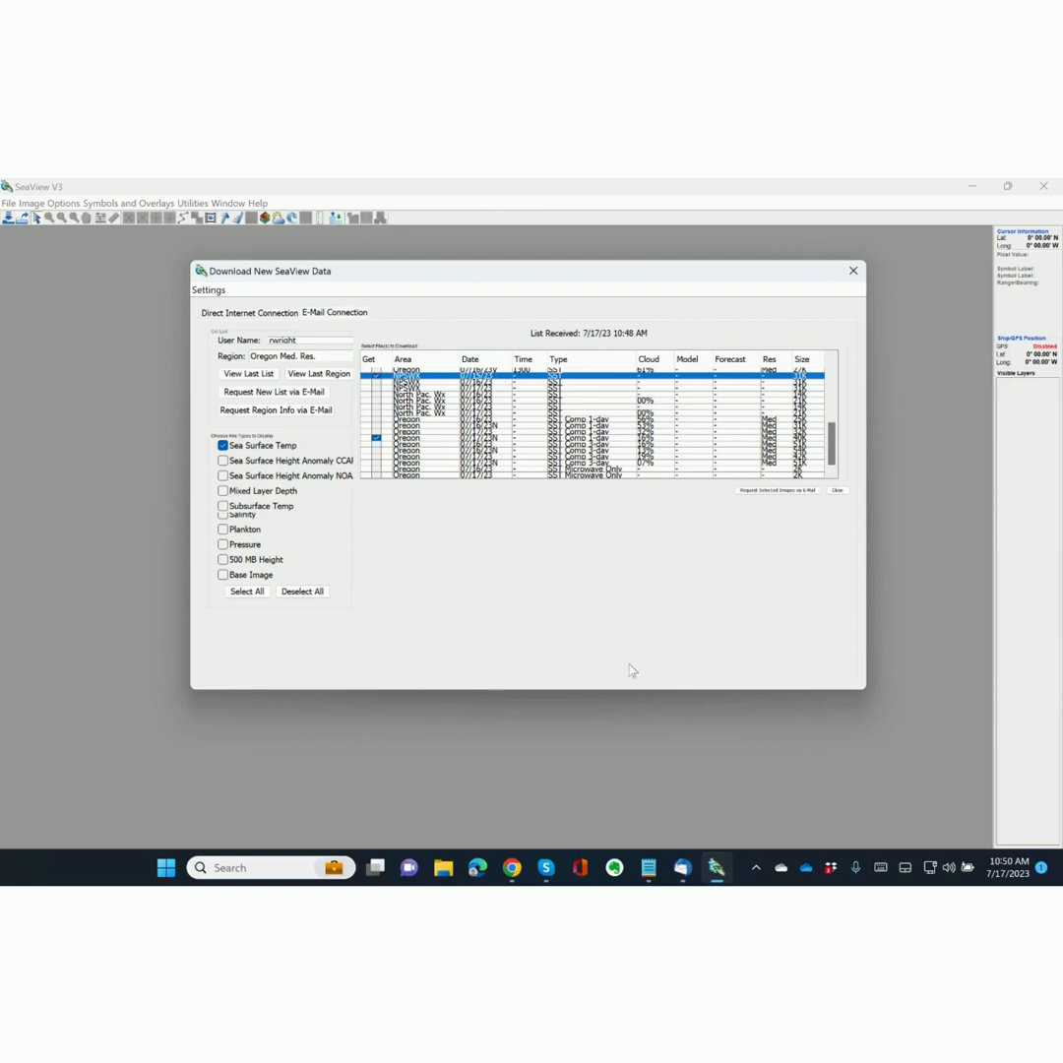
Request the ticked images by e-mail with an alert when they arrive.
click(780, 490)
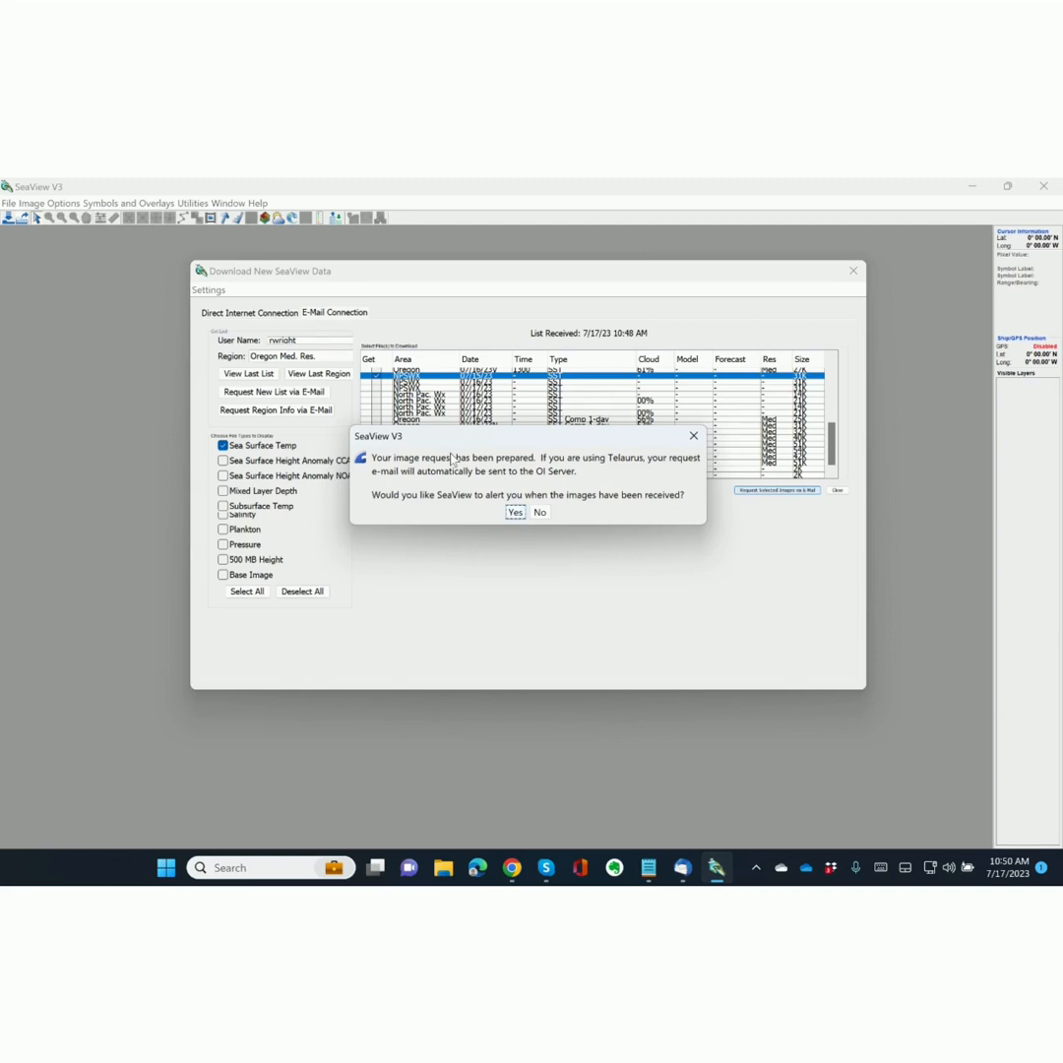
click(514, 513)
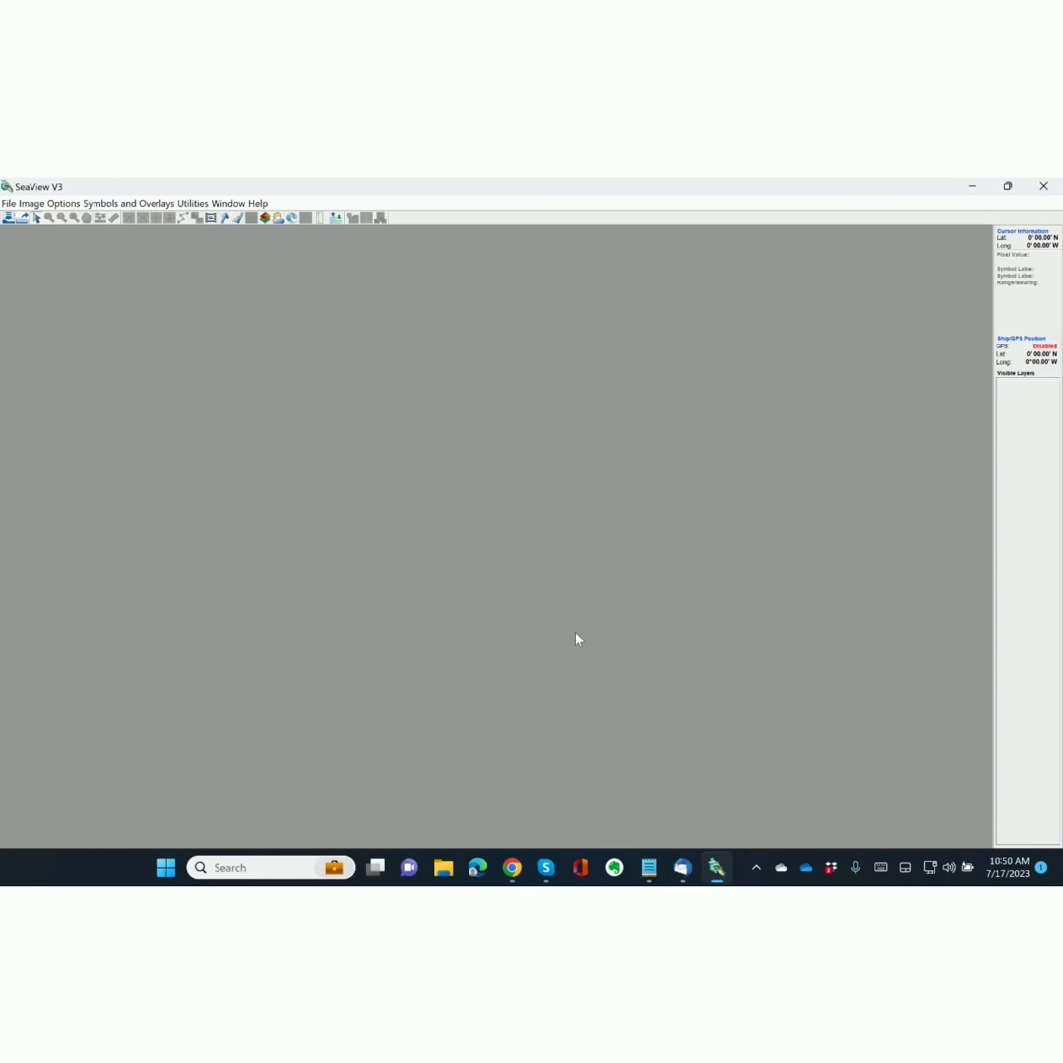
key(alt+Tab)
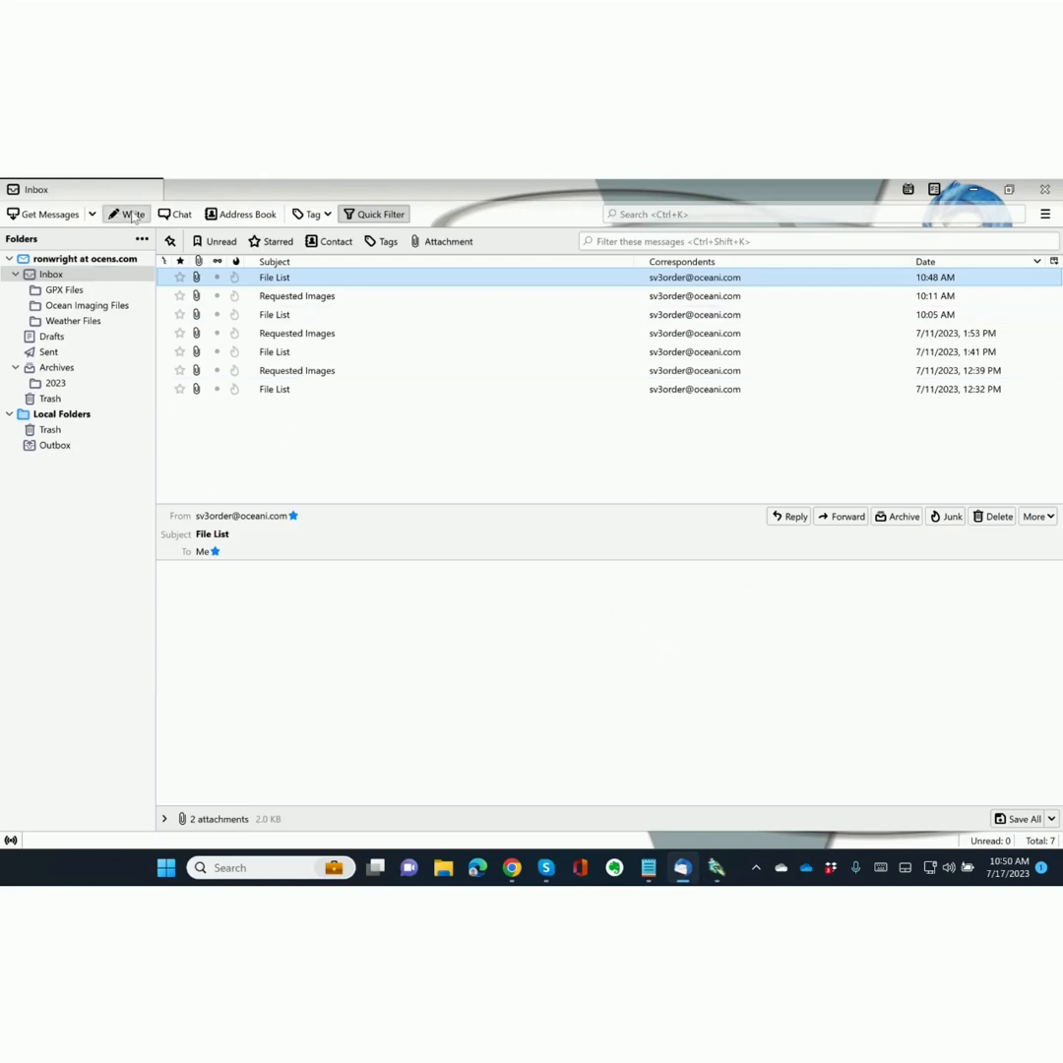
Compose a new Thunderbird message to the SeaView order address with subject 'image request'.
click(134, 218)
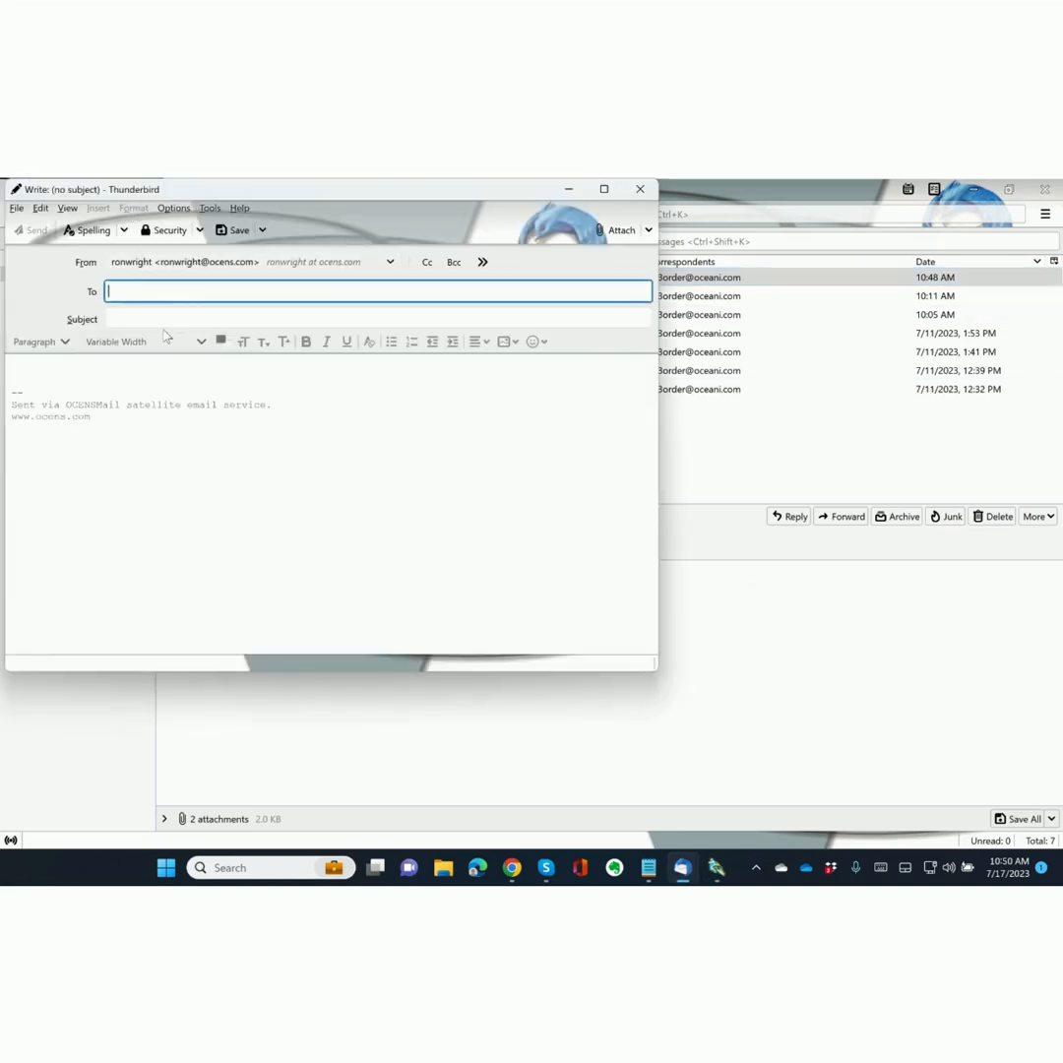
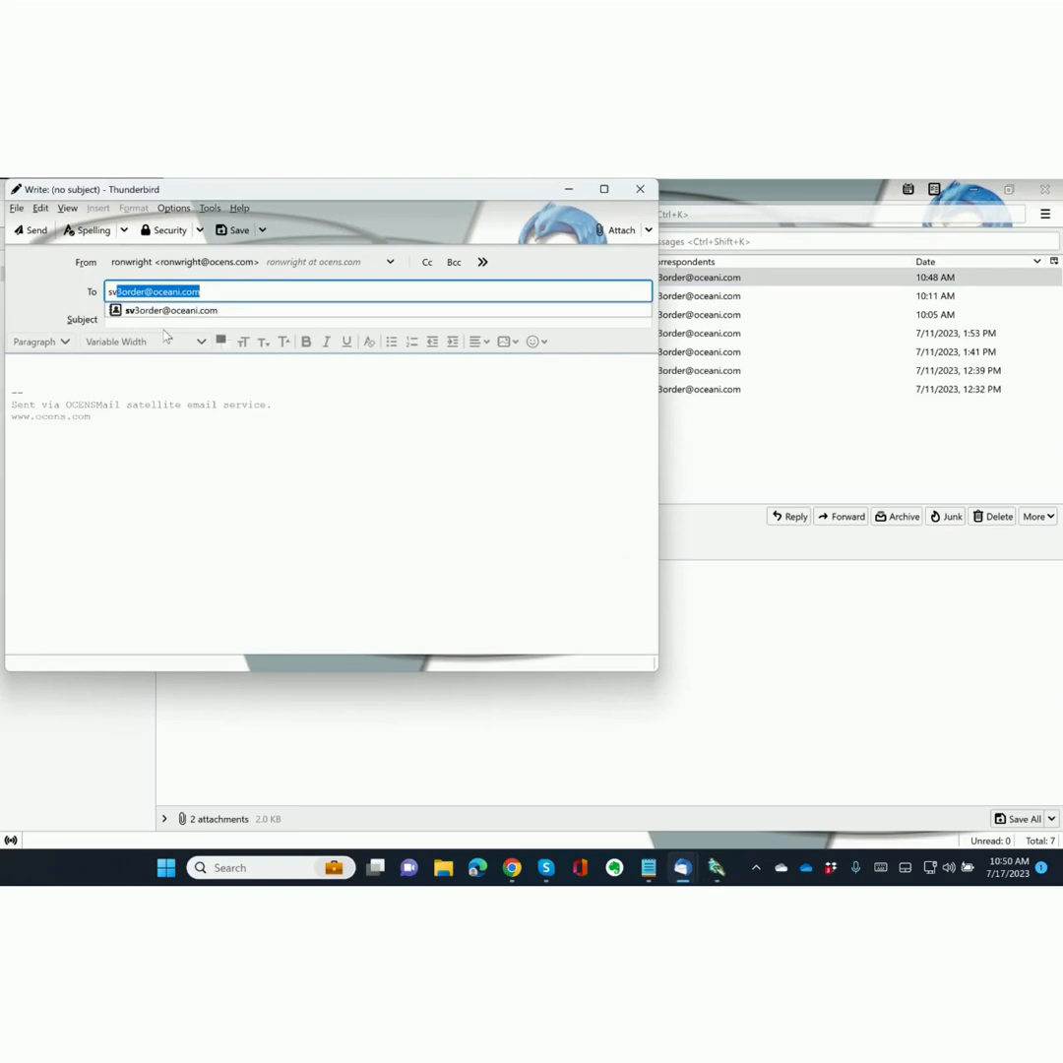
key(Return)
key(Tab)
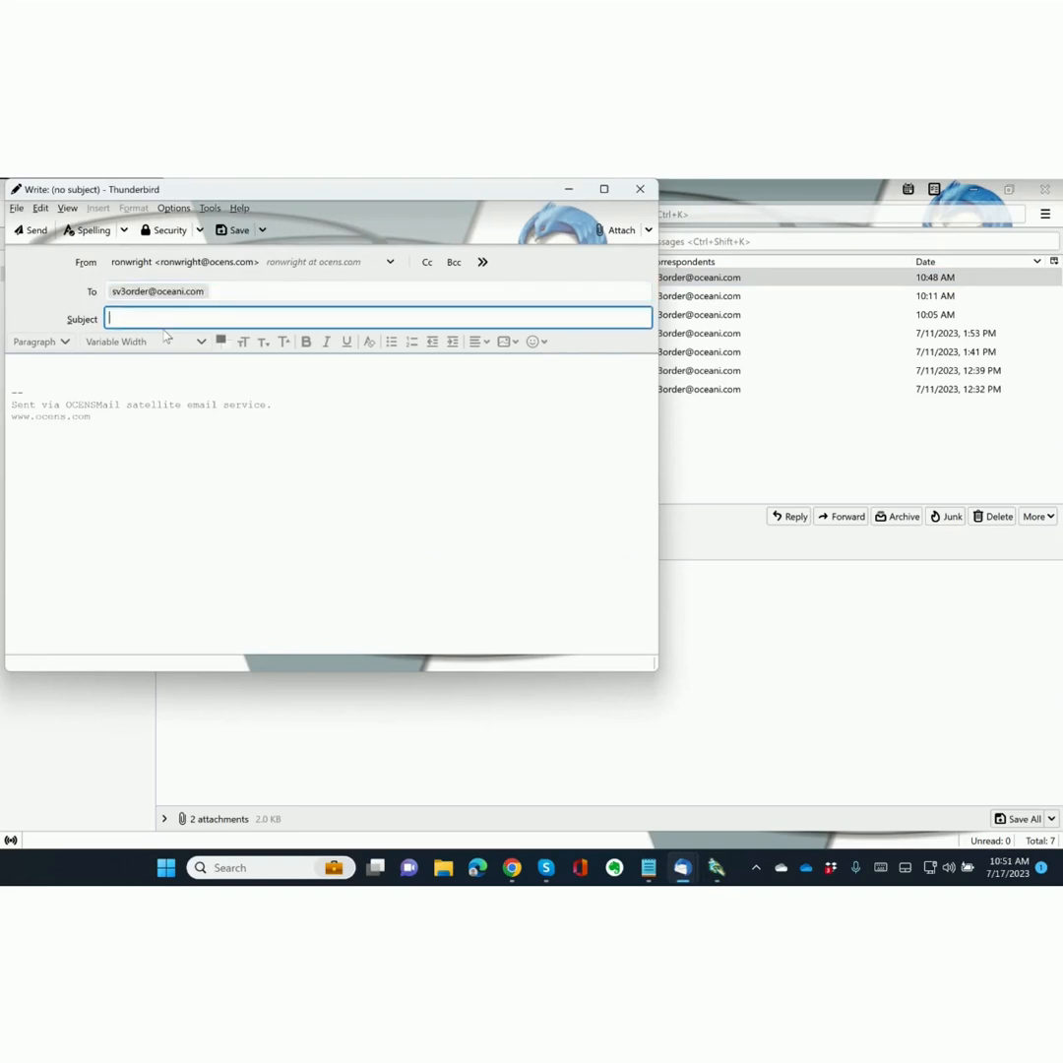
text(image request)
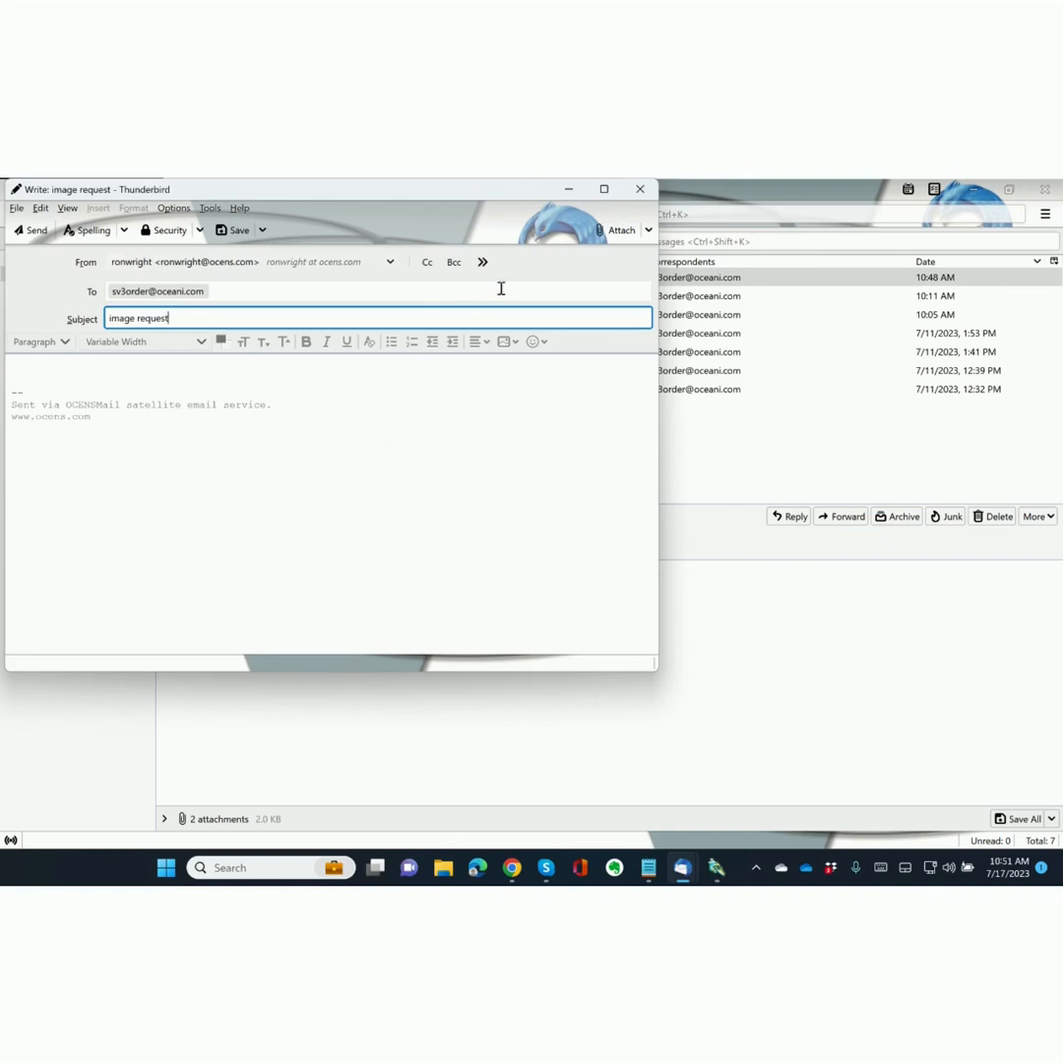
click(615, 232)
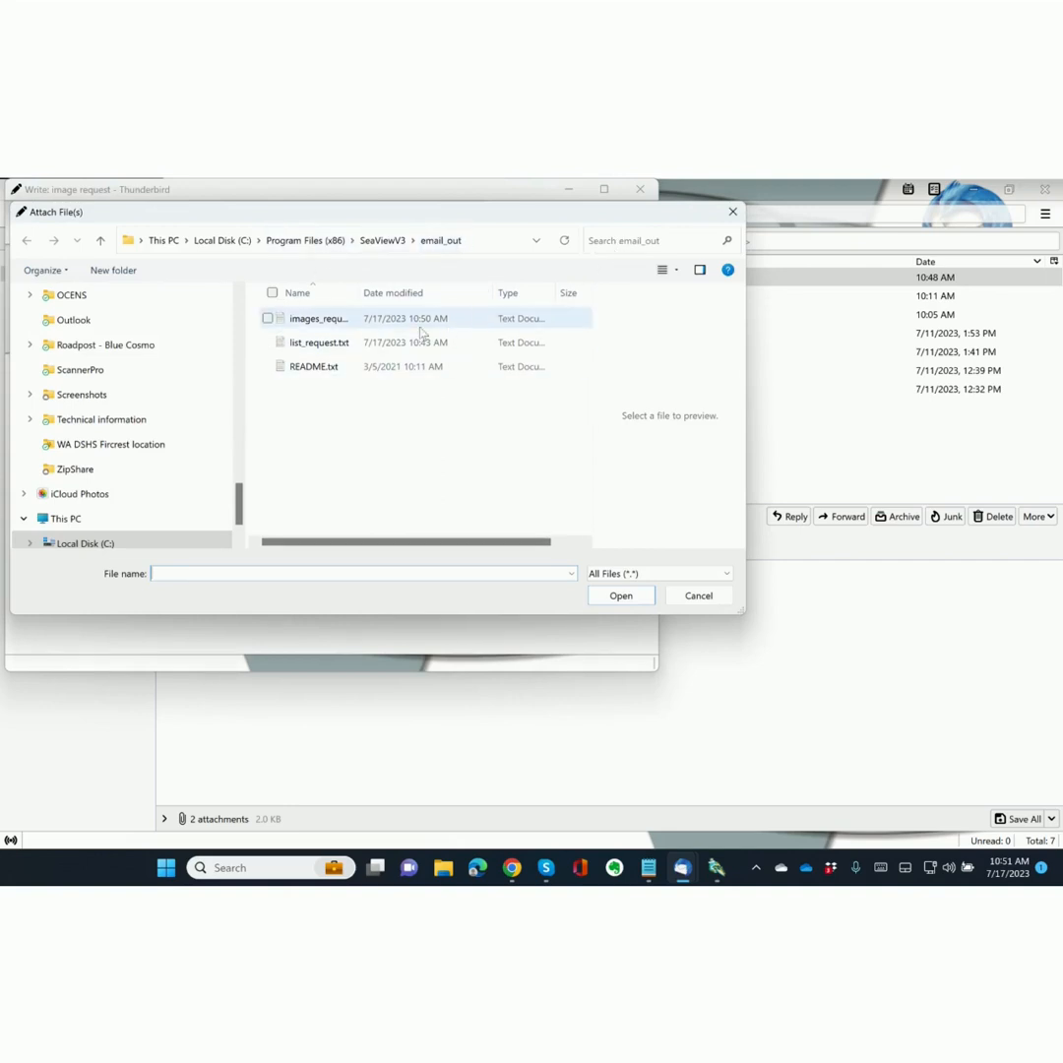
Attach images_request.txt from the email_out folder and send the message.
click(316, 322)
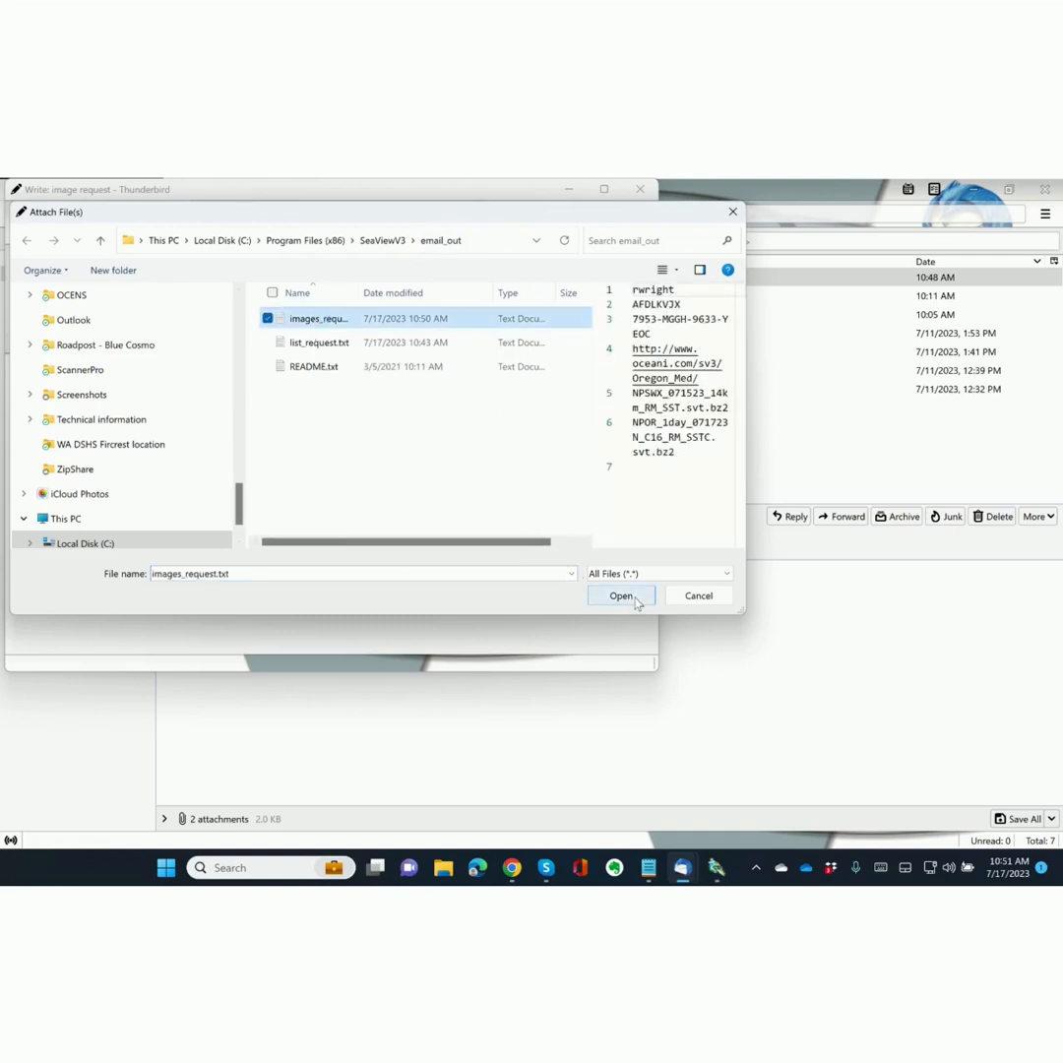
click(629, 598)
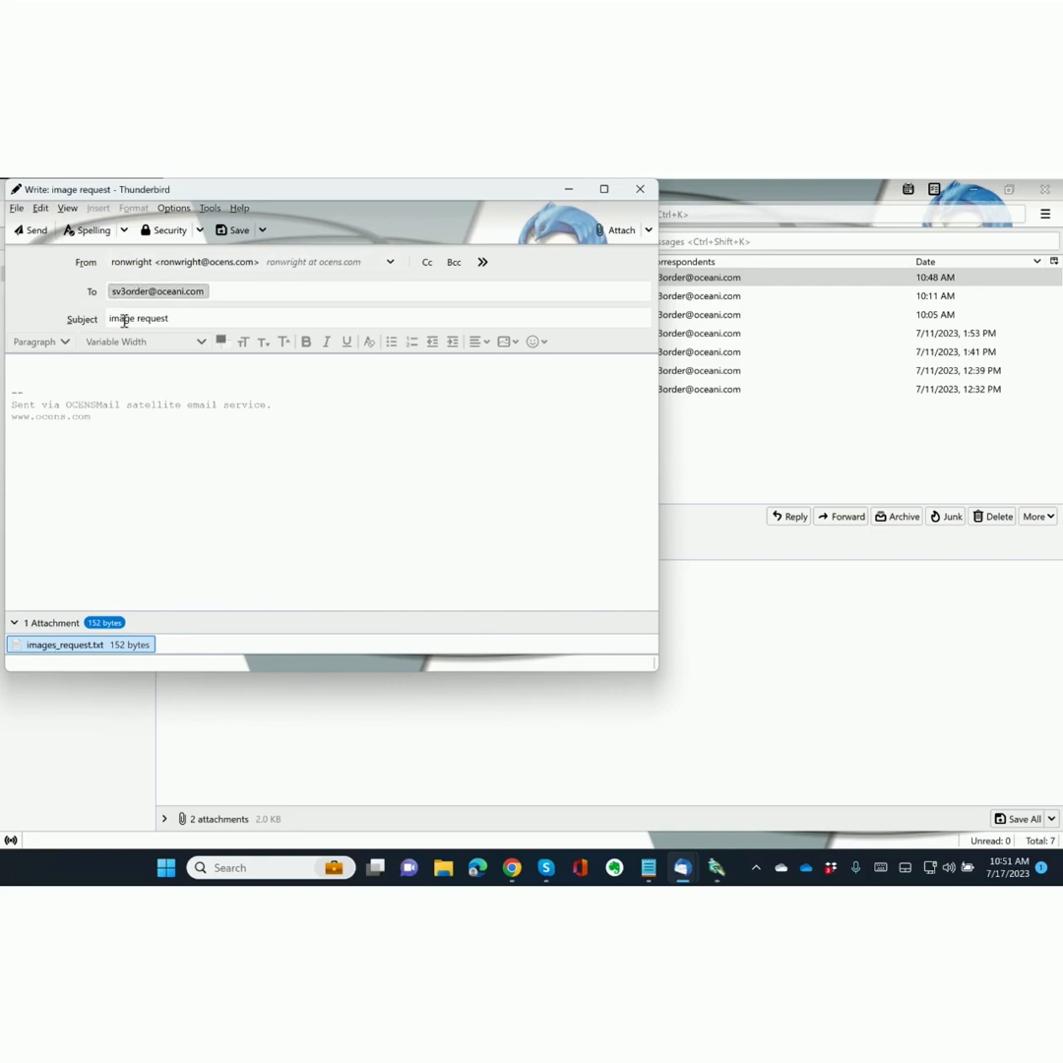
click(32, 233)
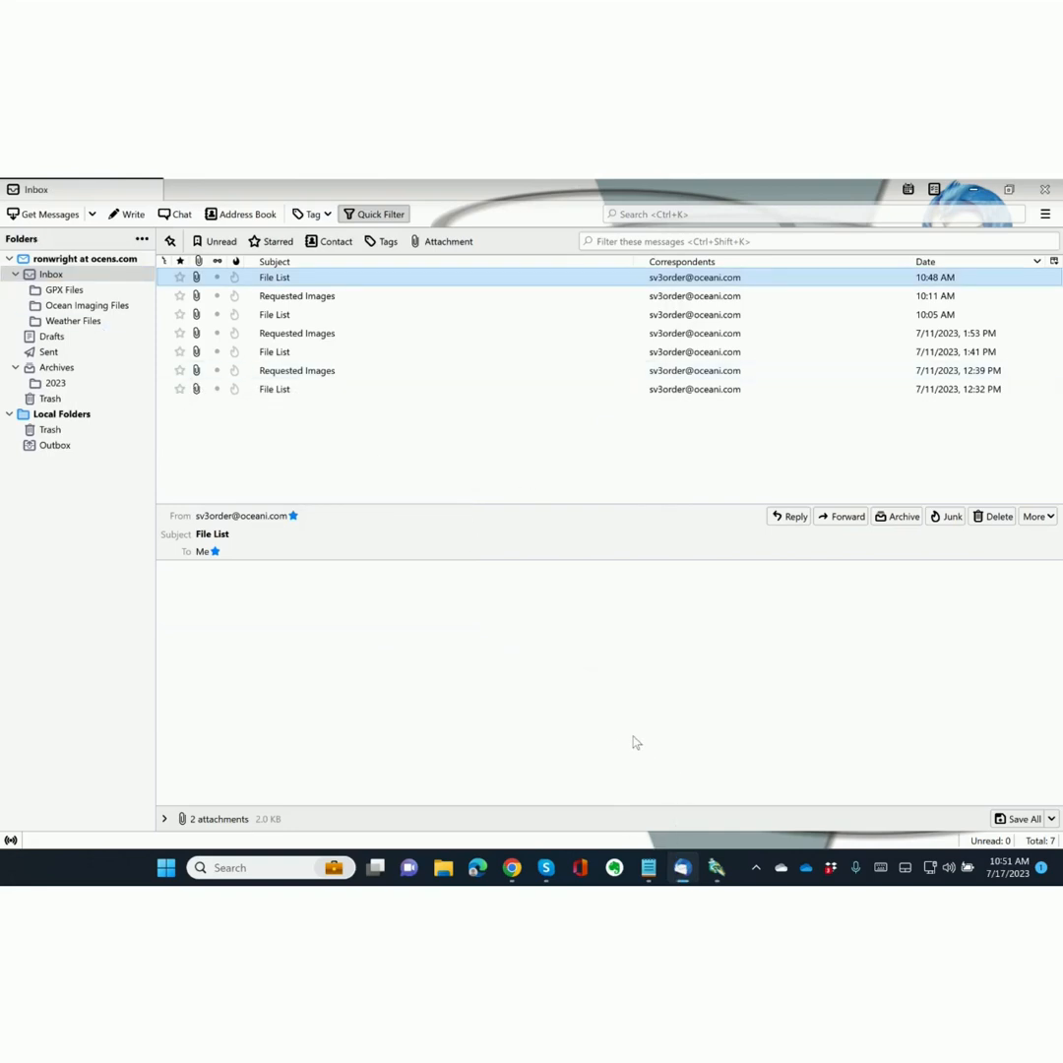
Run two OCENSMail transfers to send the request and receive the 76 Kb reply, then return to Thunderbird.
key(alt+Tab)
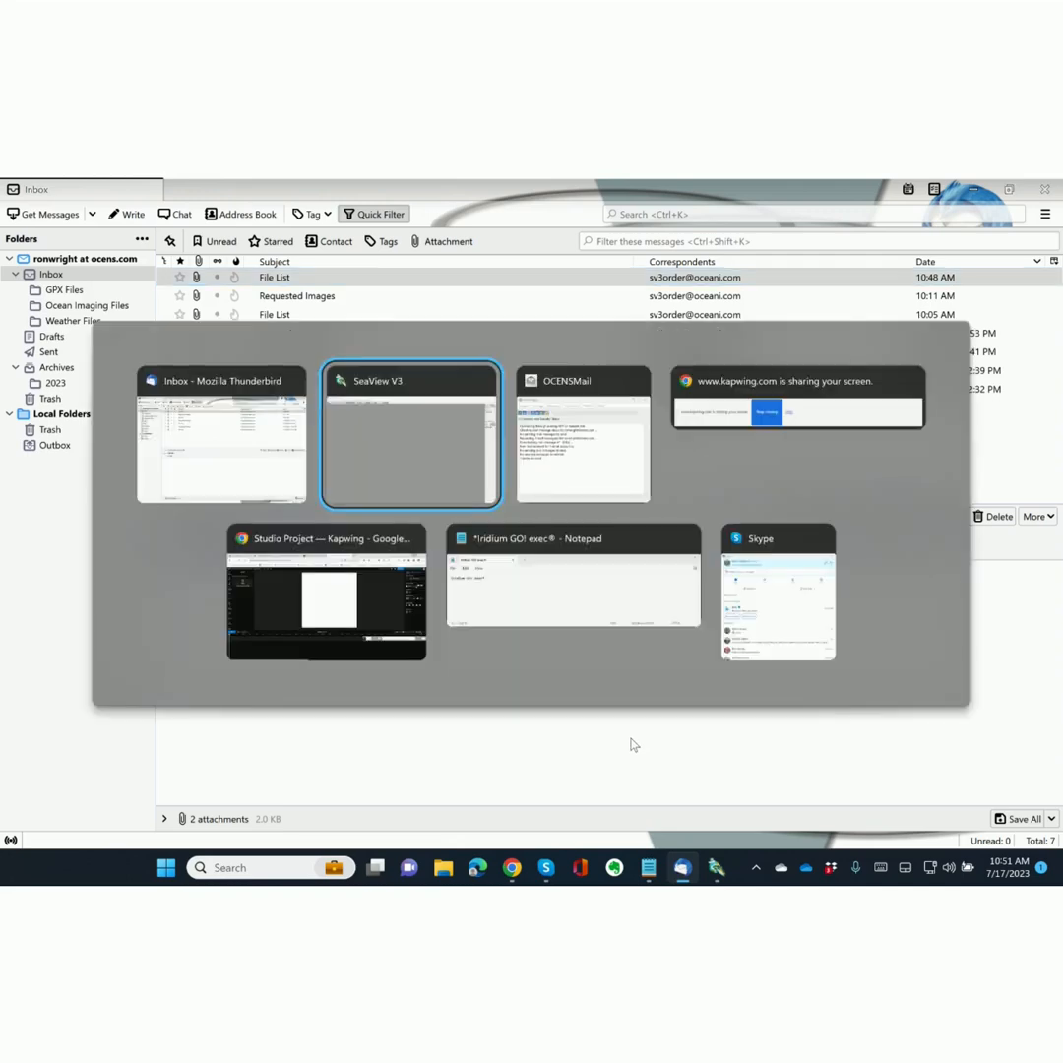
key(Tab)
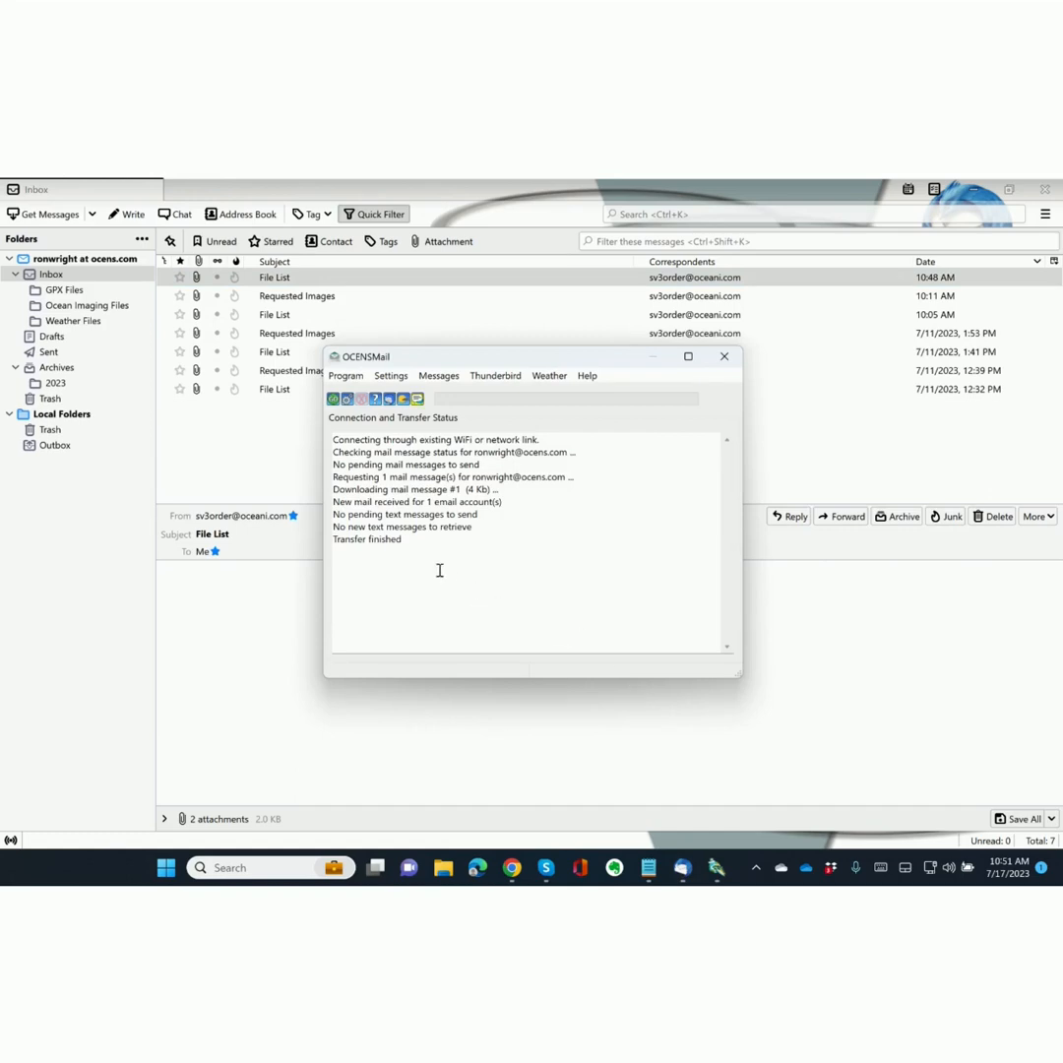
click(333, 401)
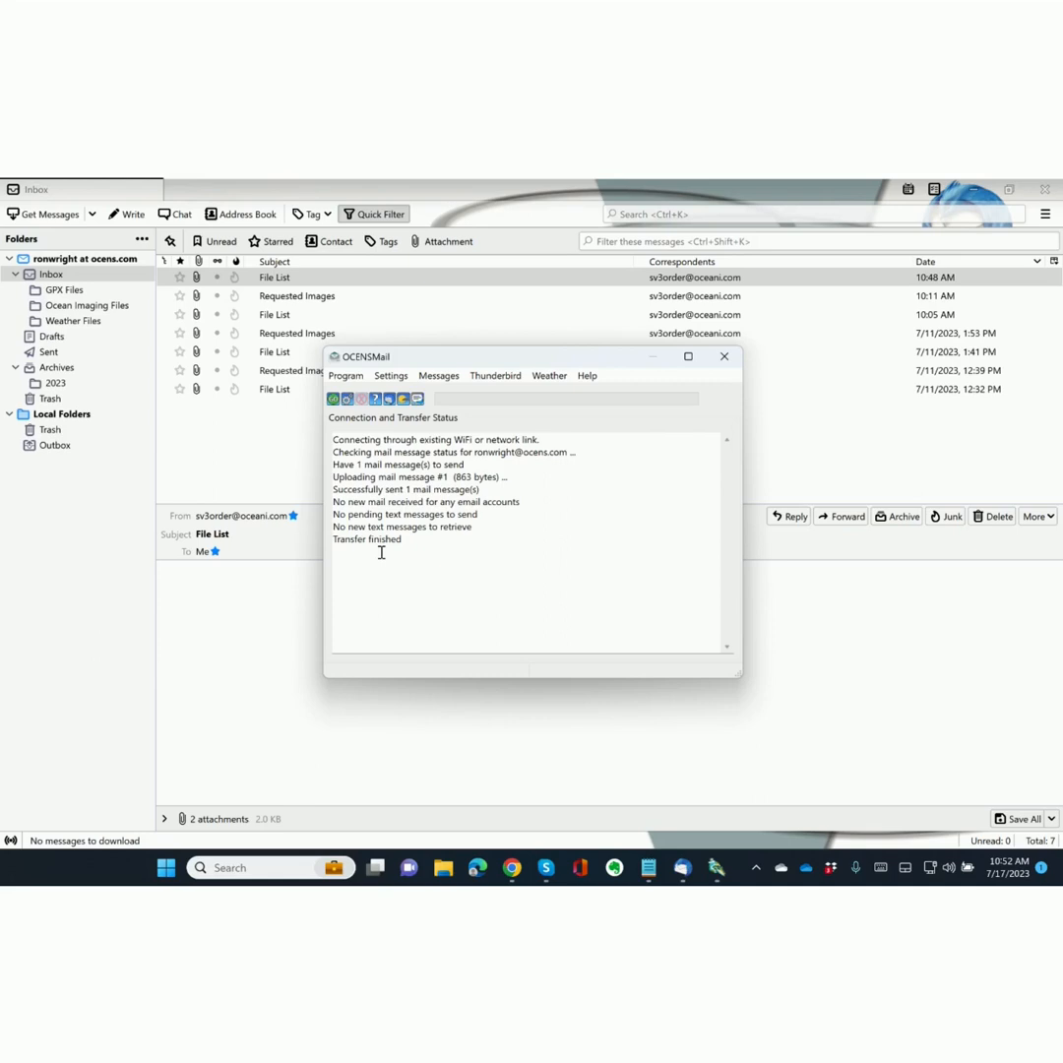
click(332, 400)
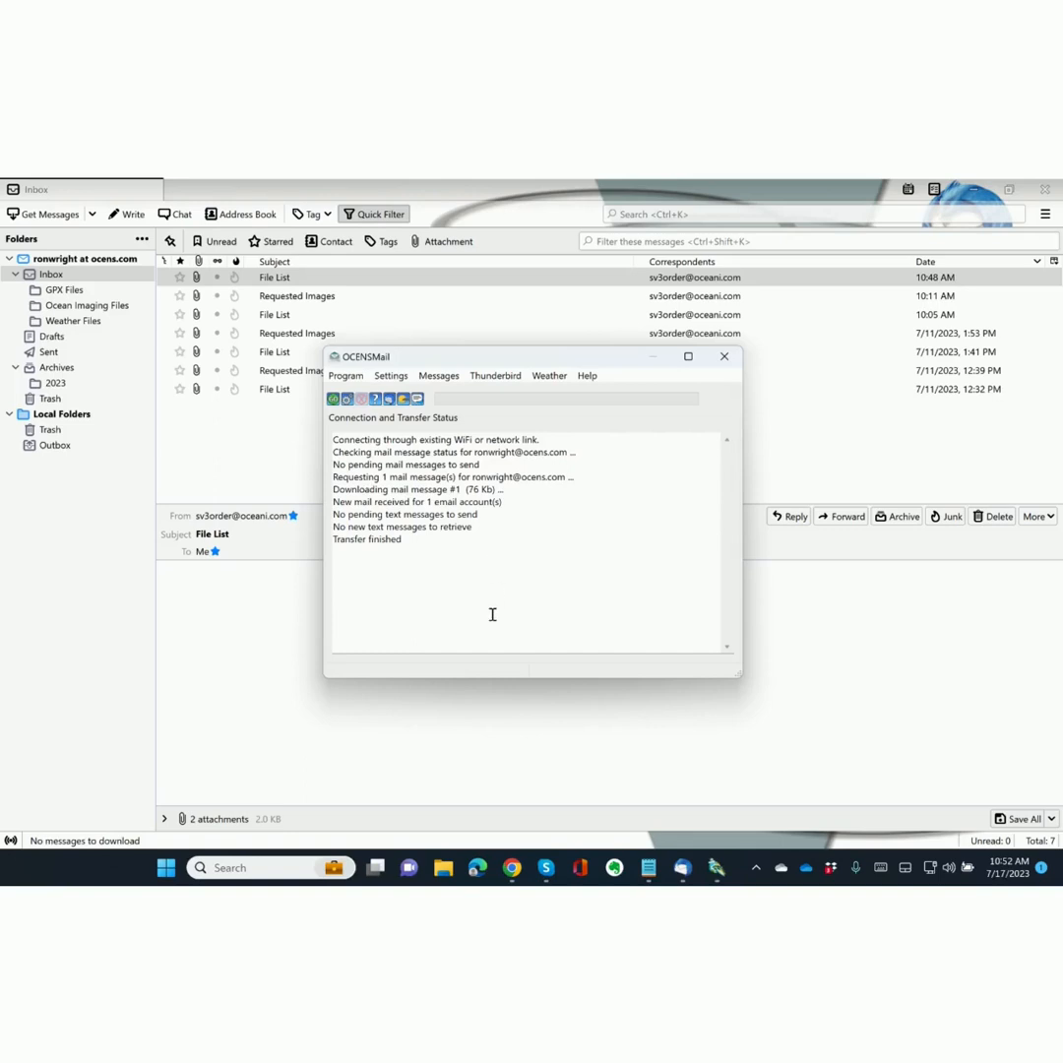
click(190, 455)
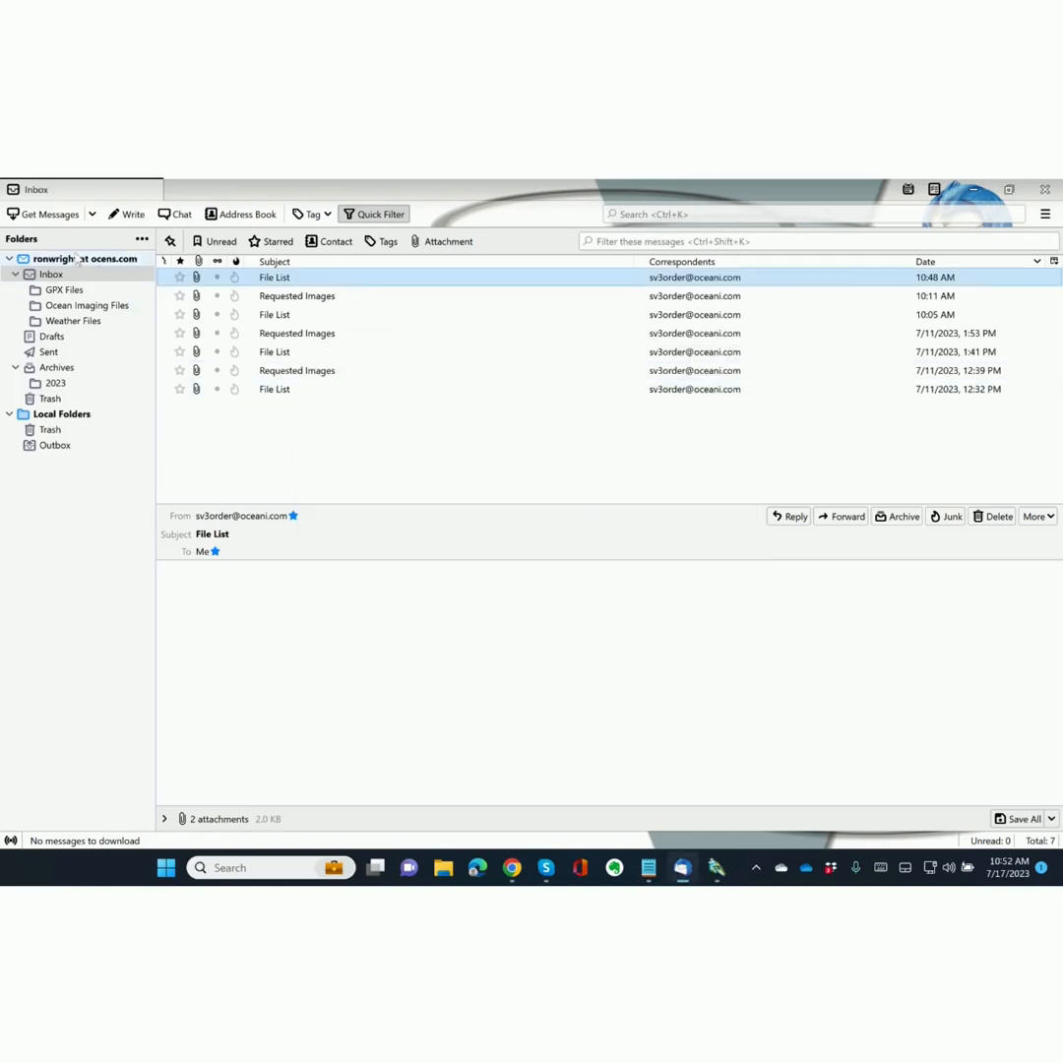
Fetch new mail and open the Requested Images message.
click(49, 214)
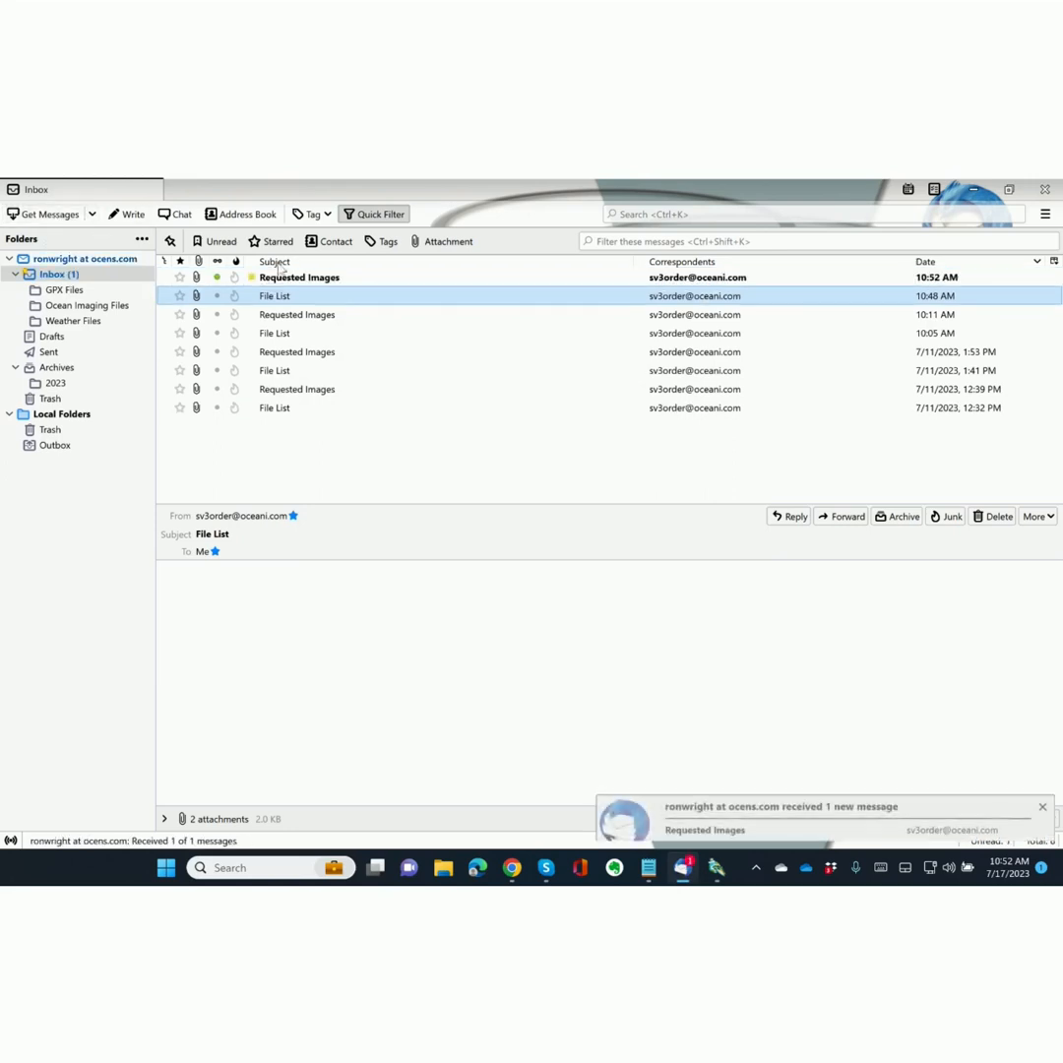
click(350, 279)
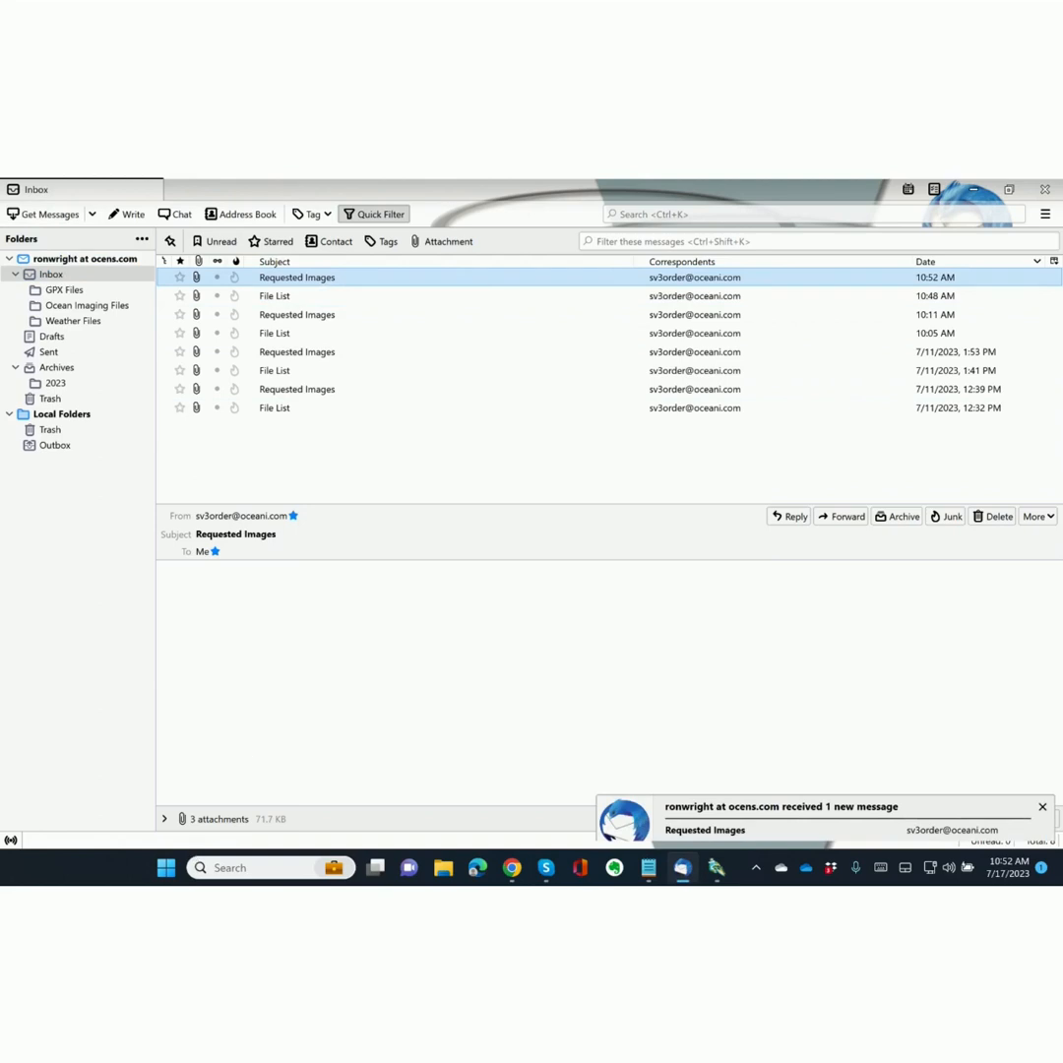
click(1043, 809)
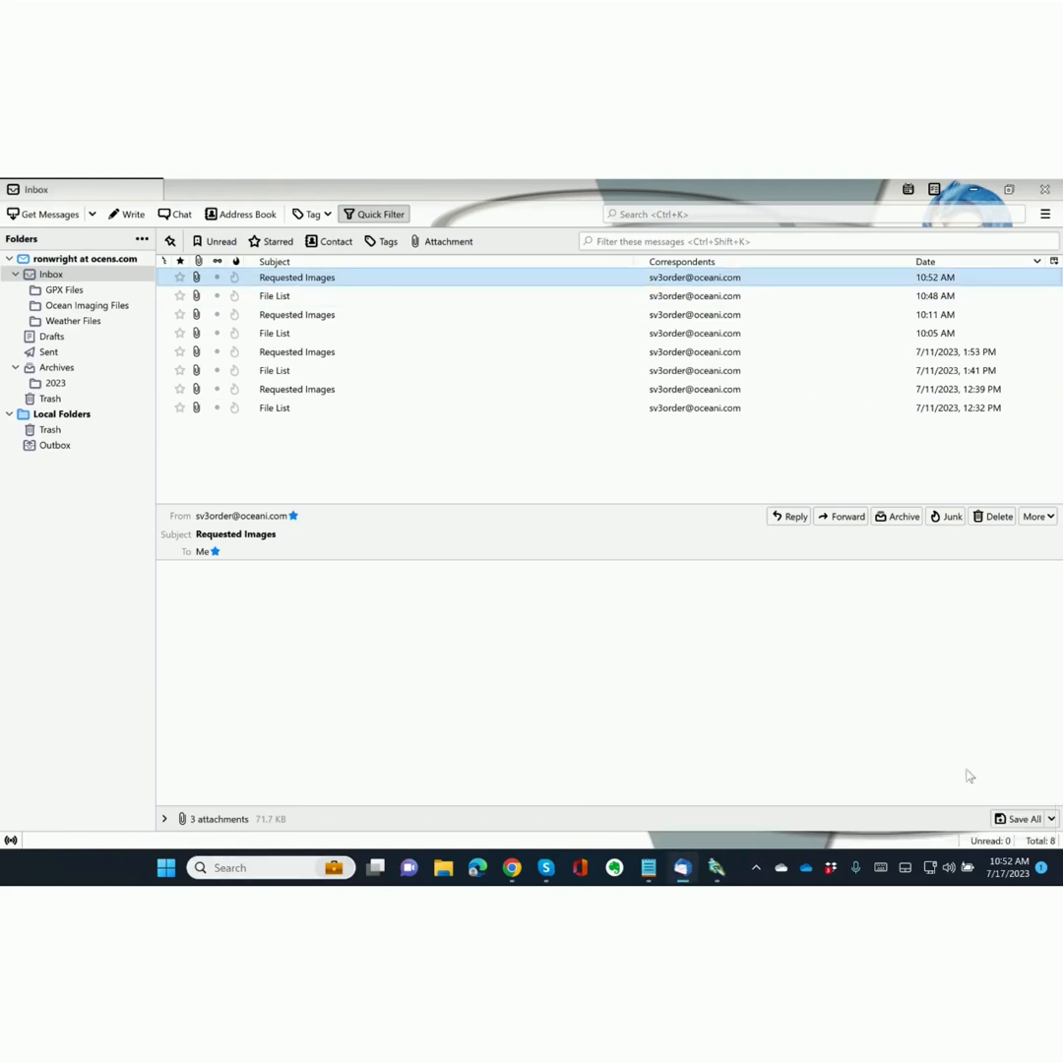
Save all three attachments into the SeaViewV3 email_in folder.
click(164, 819)
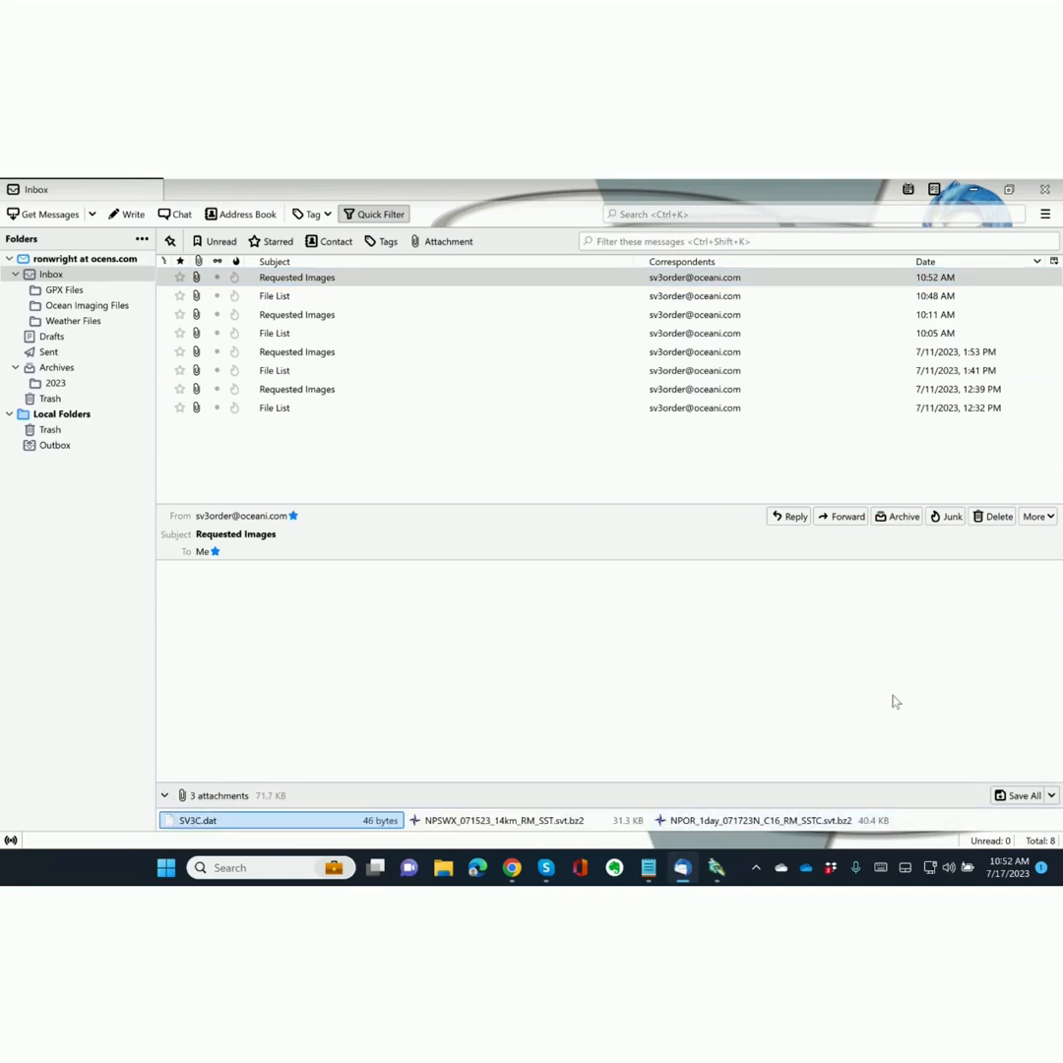
click(1015, 795)
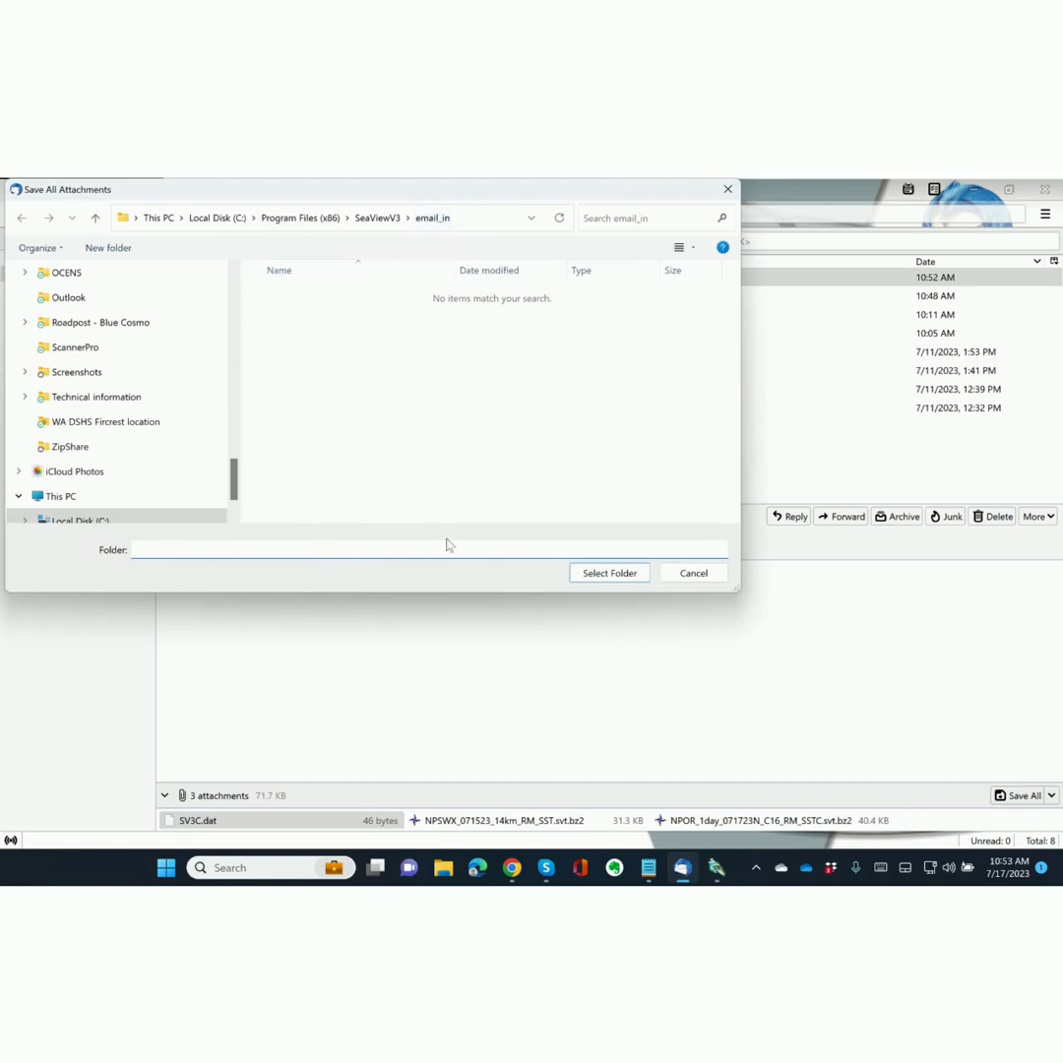
click(614, 580)
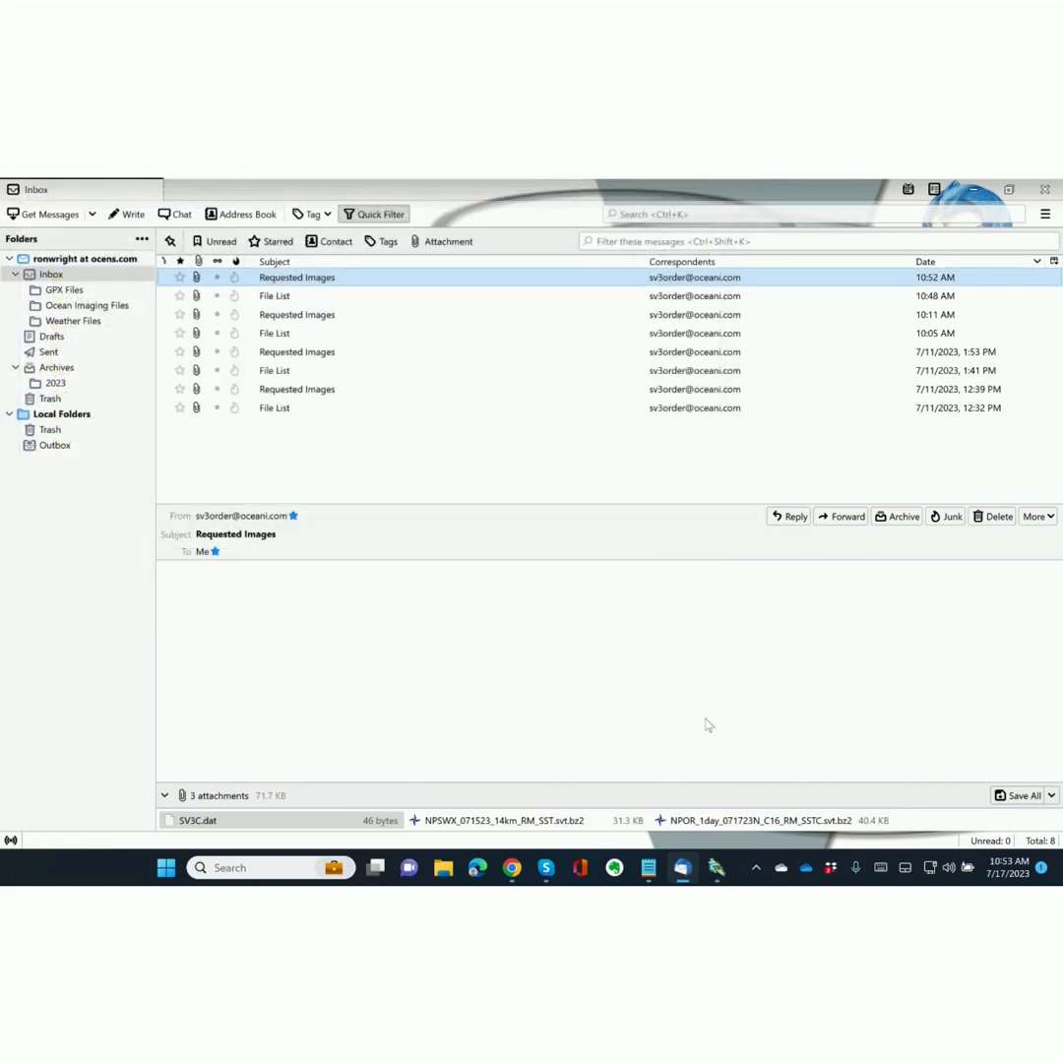
click(717, 869)
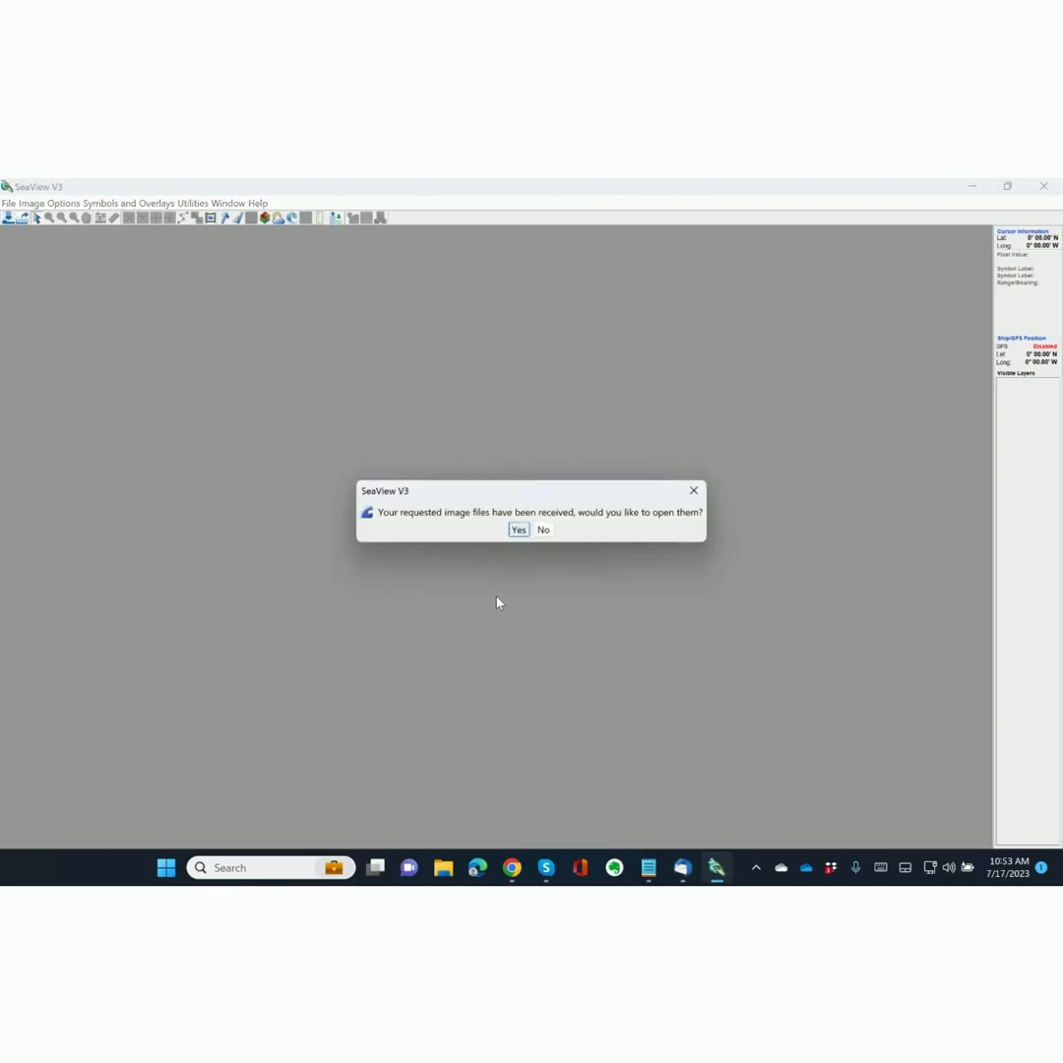
Import both received image files and move the NPSWX_071523_14km_RM_SST.svt window left.
click(517, 530)
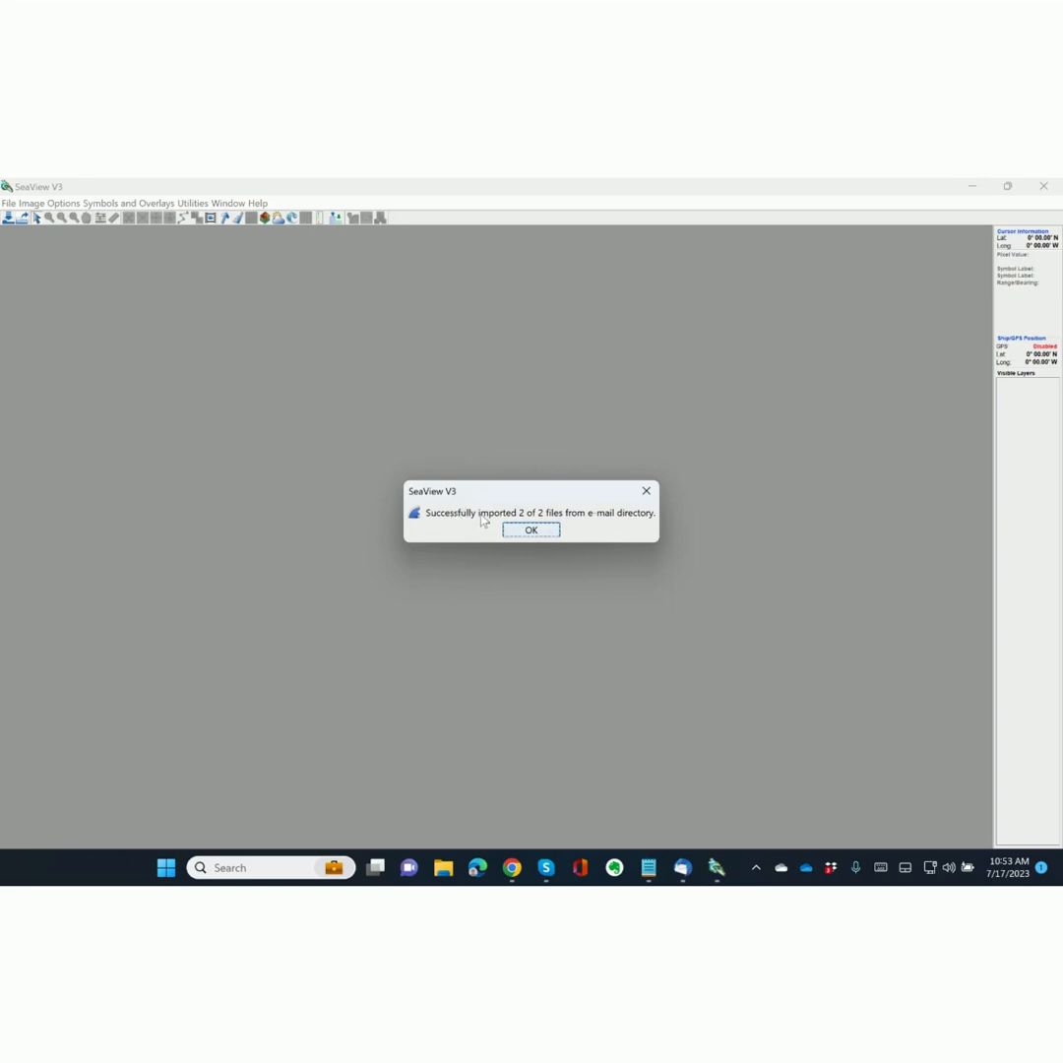
click(534, 530)
drag(602, 426, 386, 409)
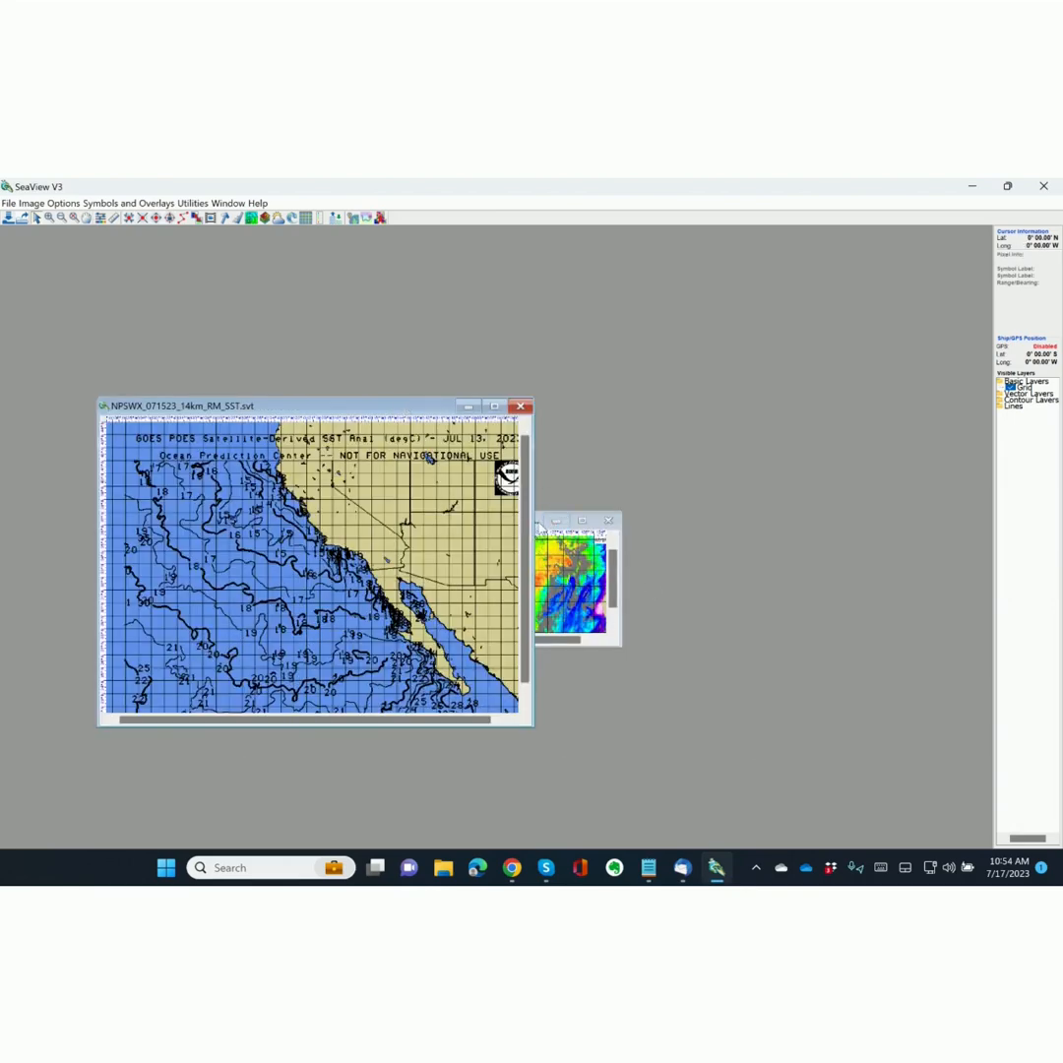
Move the NPOR_1day_071723N_C16_RM_SSTC.svt window aside and maximize it to fill the workspace.
drag(545, 521, 728, 441)
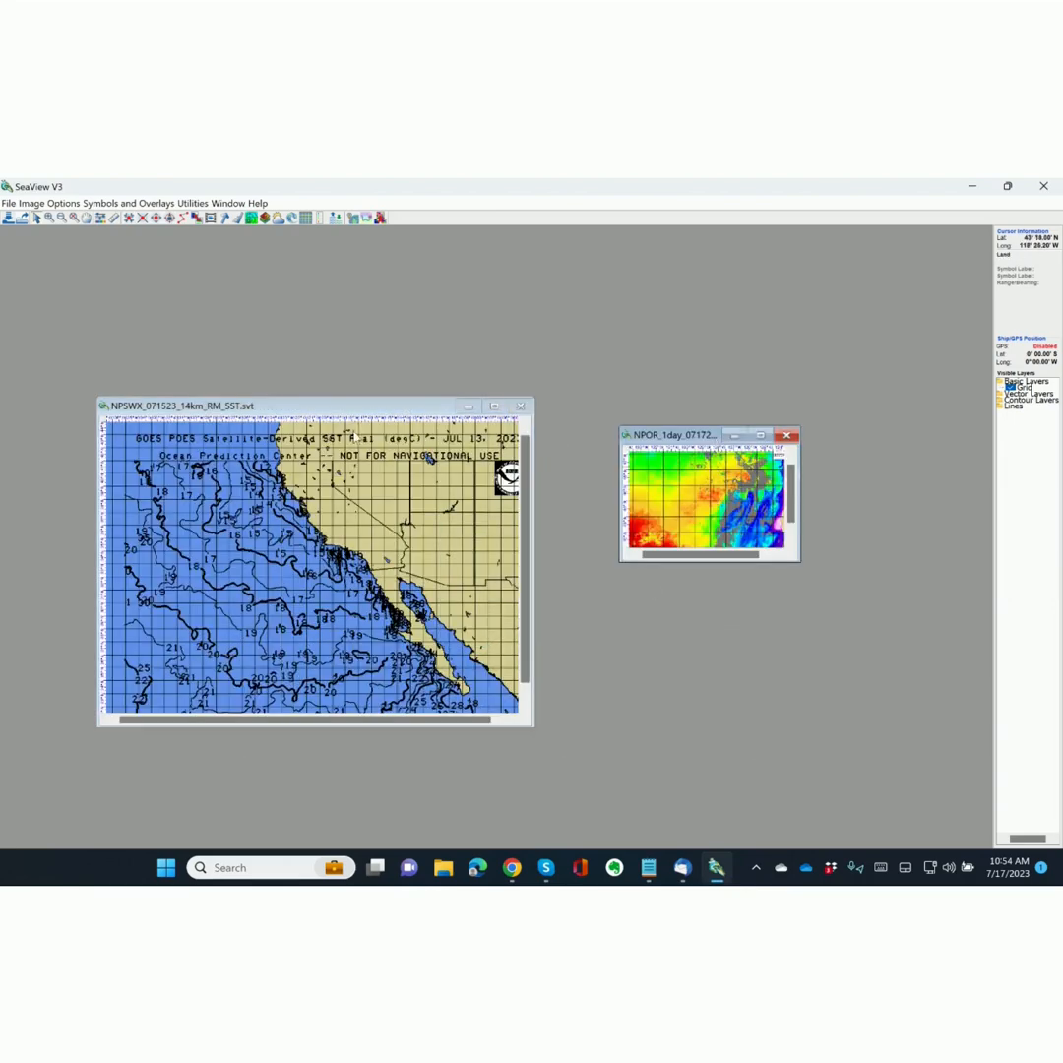
click(760, 435)
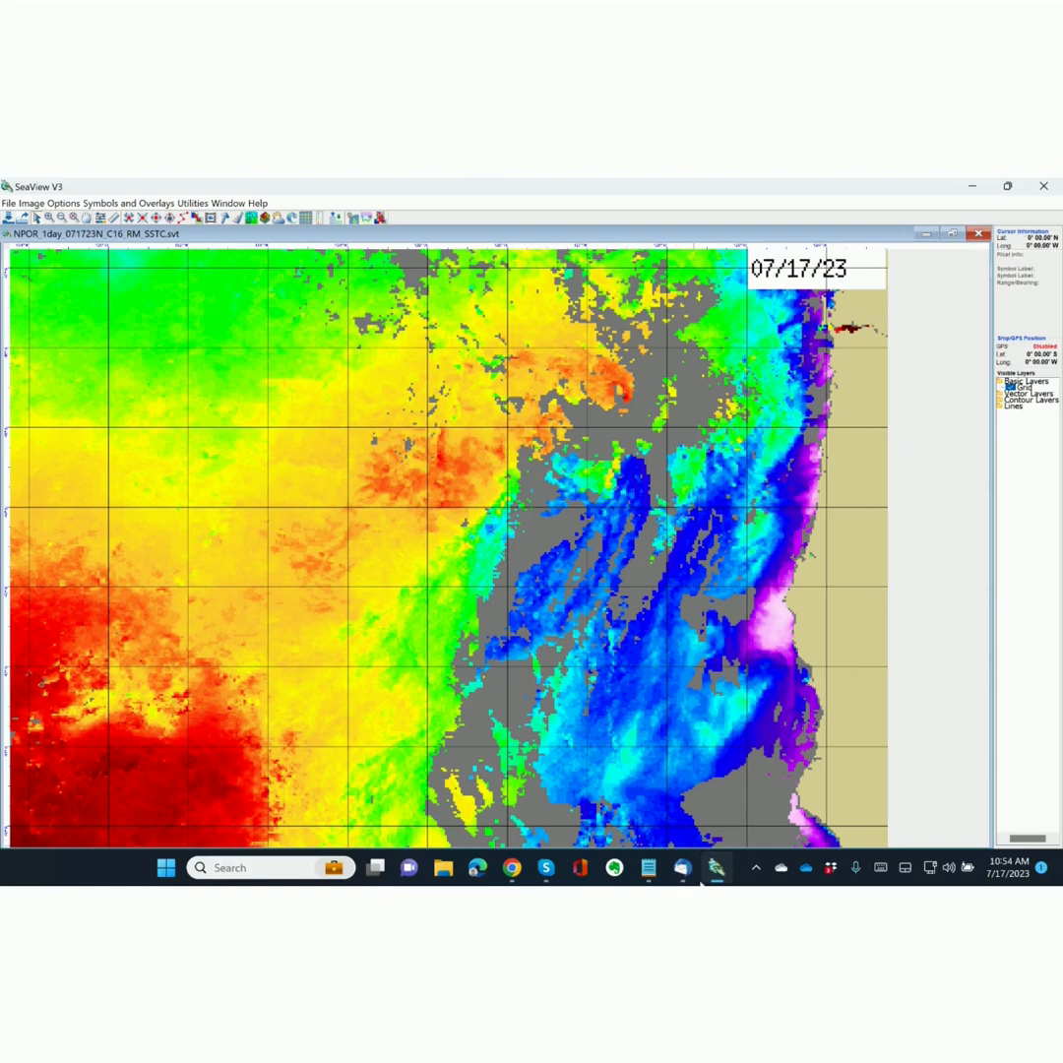
mouse_move(682, 864)
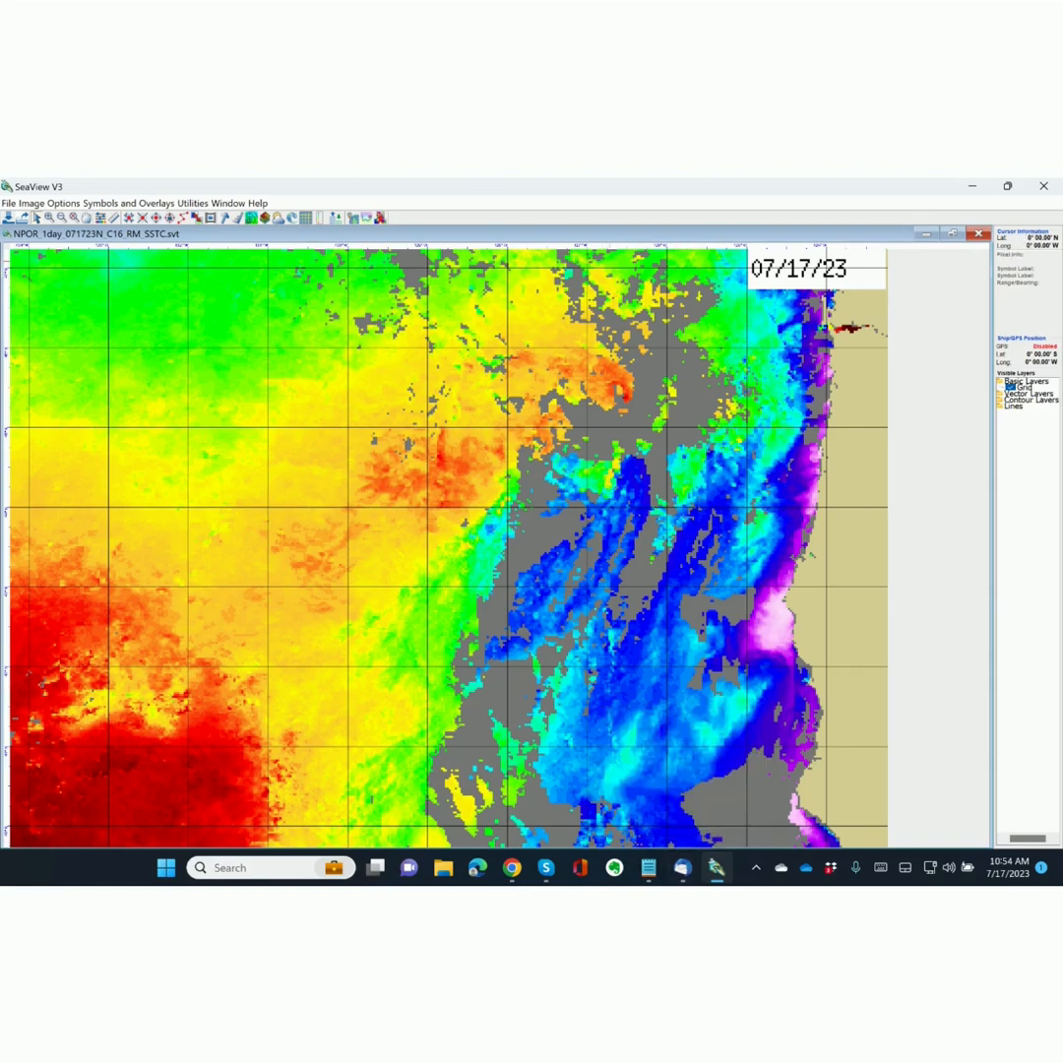